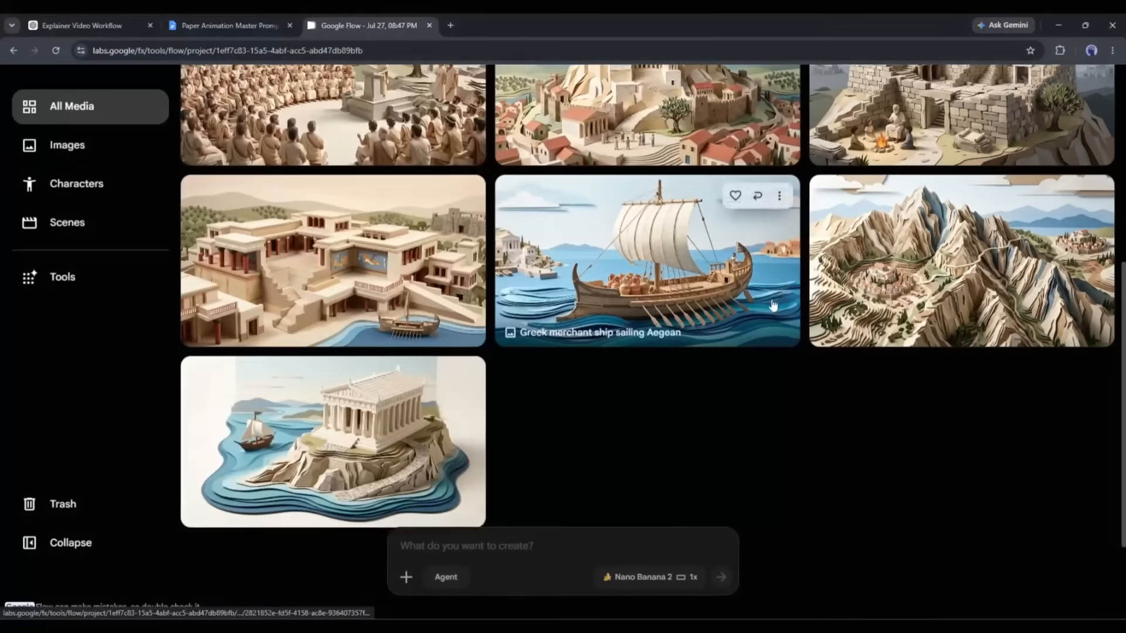
Step: Look through the generated ancient Greece paper-art images in the project's media
scroll(378, 364, "down", 2)
scroll(378, 363, "up", 6)
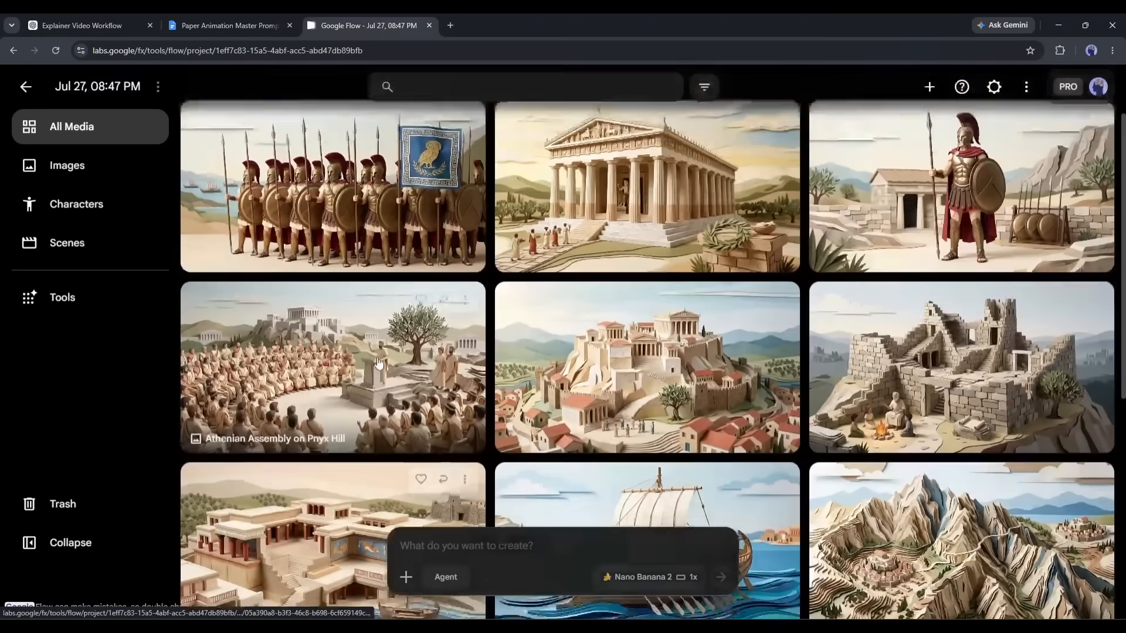
scroll(307, 373, "down", 7)
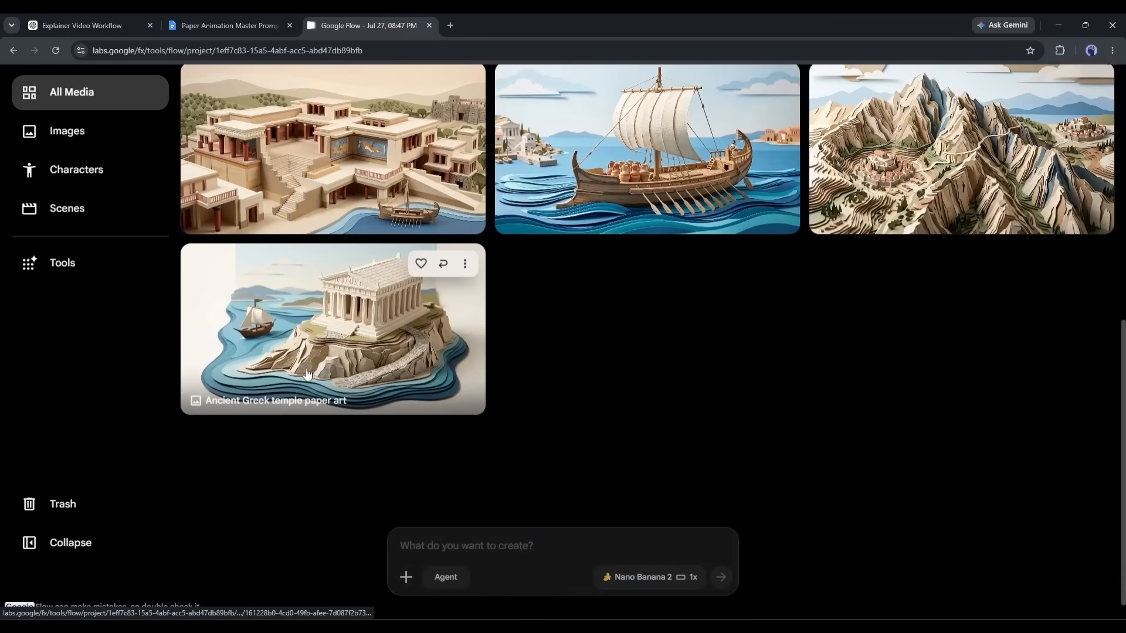
scroll(307, 373, "up", 4)
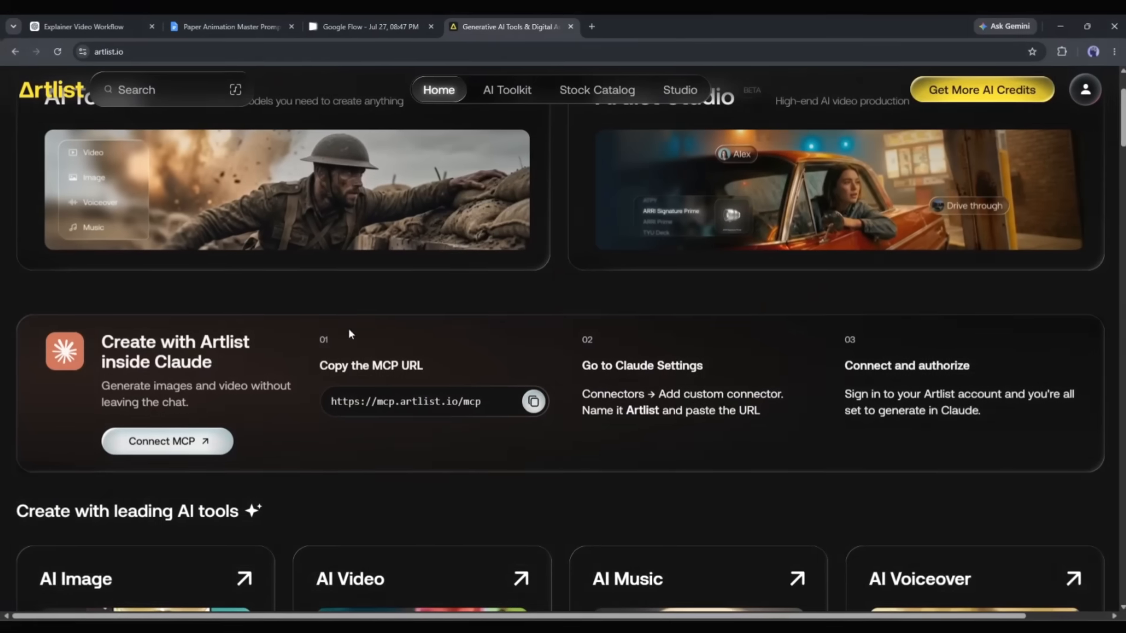
Step: Browse the Artlist home page and look through its carousel of featured AI models
scroll(557, 200, "down", 2)
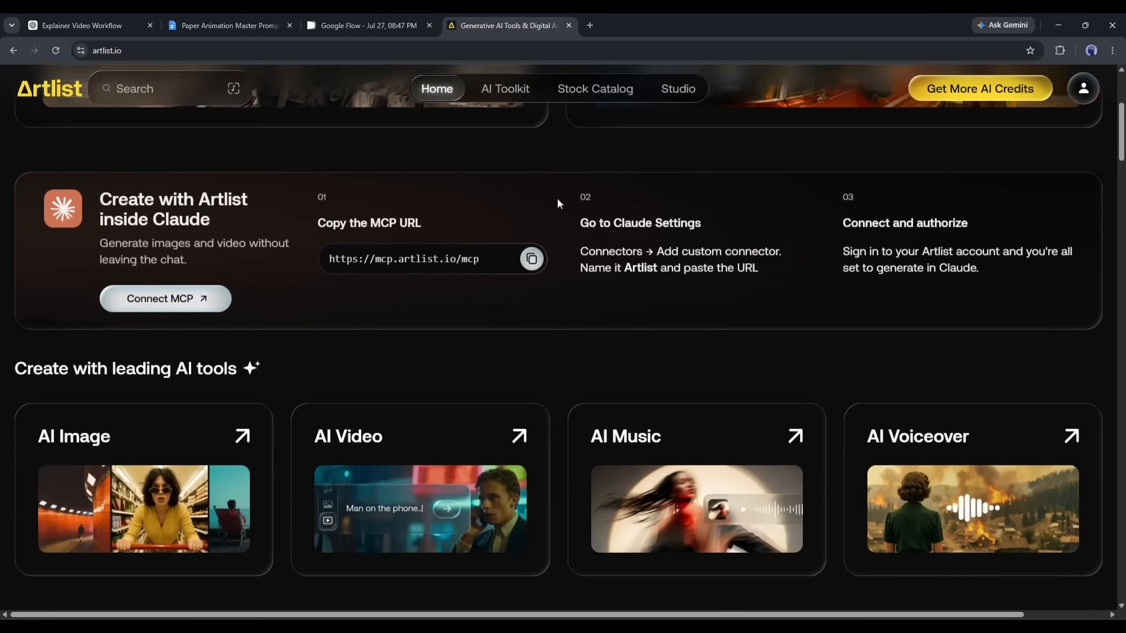
scroll(557, 205, "down", 10)
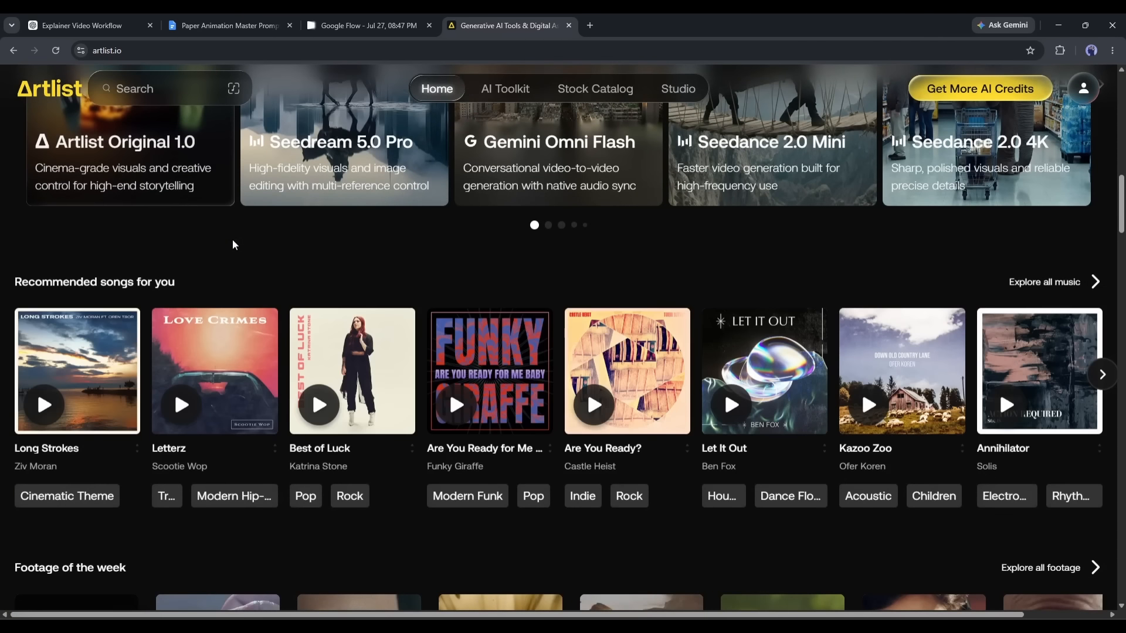
scroll(235, 244, "down", 2)
scroll(449, 272, "up", 6)
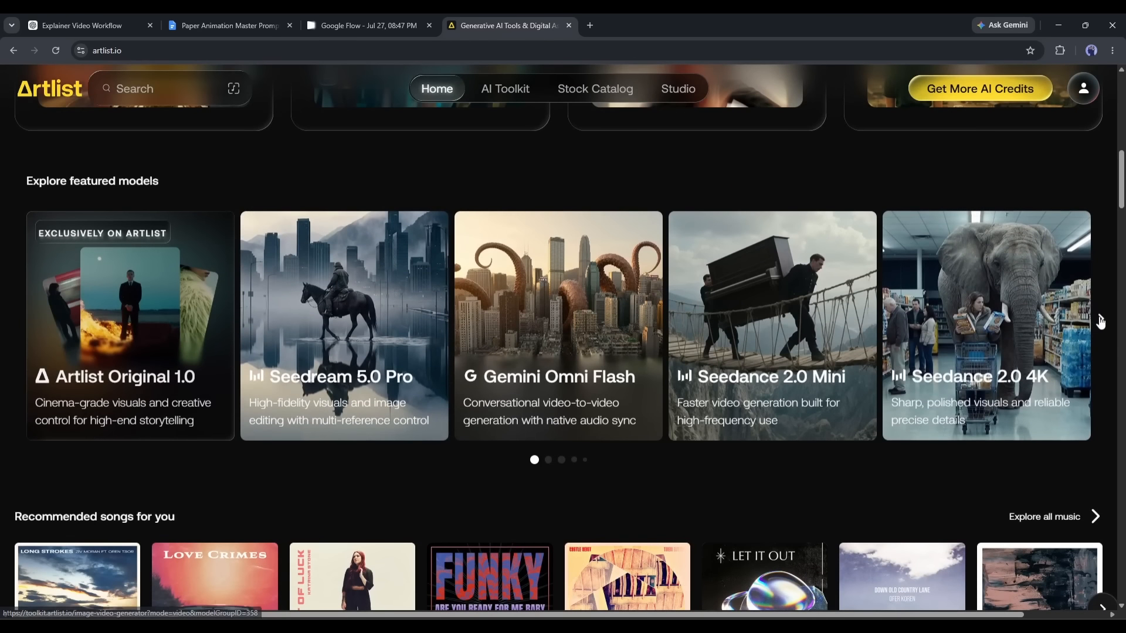
left_click(1100, 322)
left_click(1100, 322)
left_click(1101, 322)
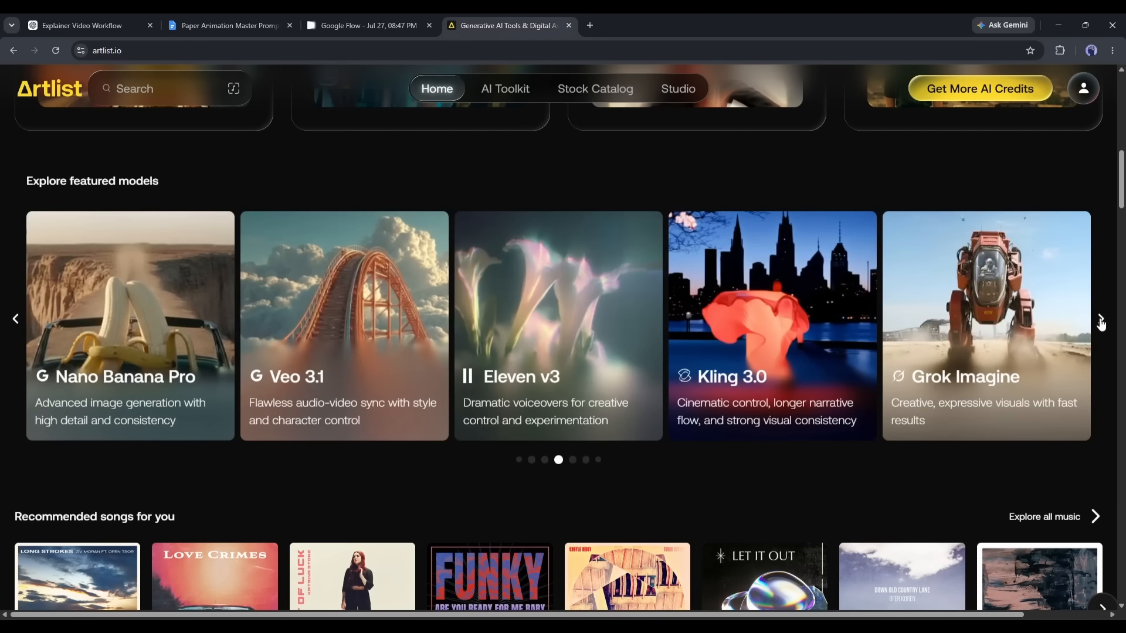
left_click(1101, 322)
left_click(1101, 323)
left_click(1100, 322)
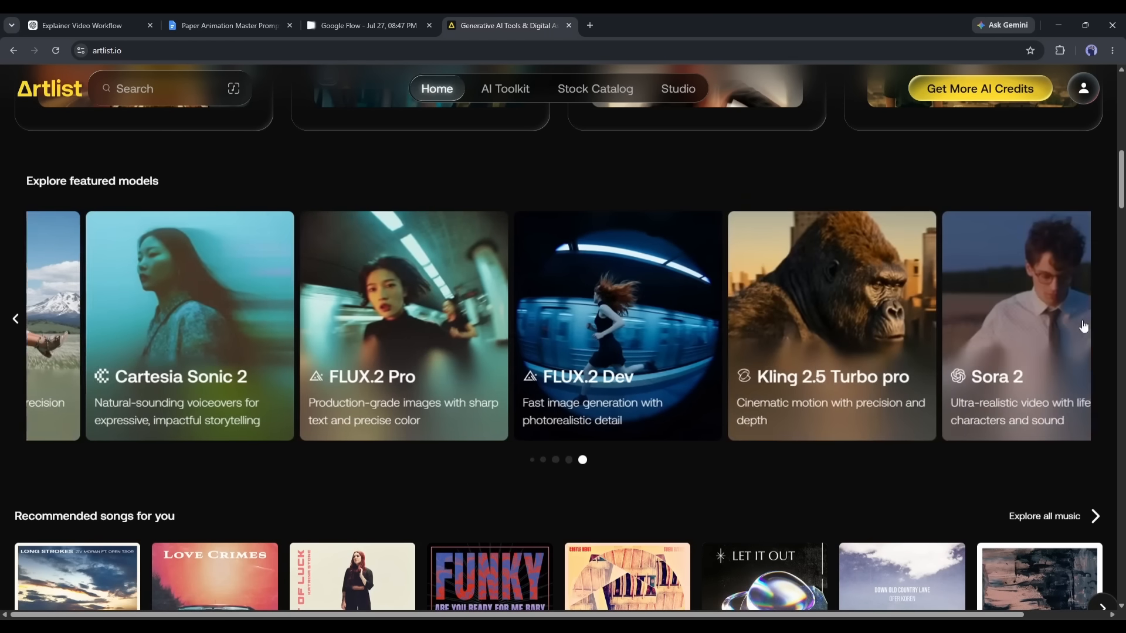
scroll(684, 329, "up", 12)
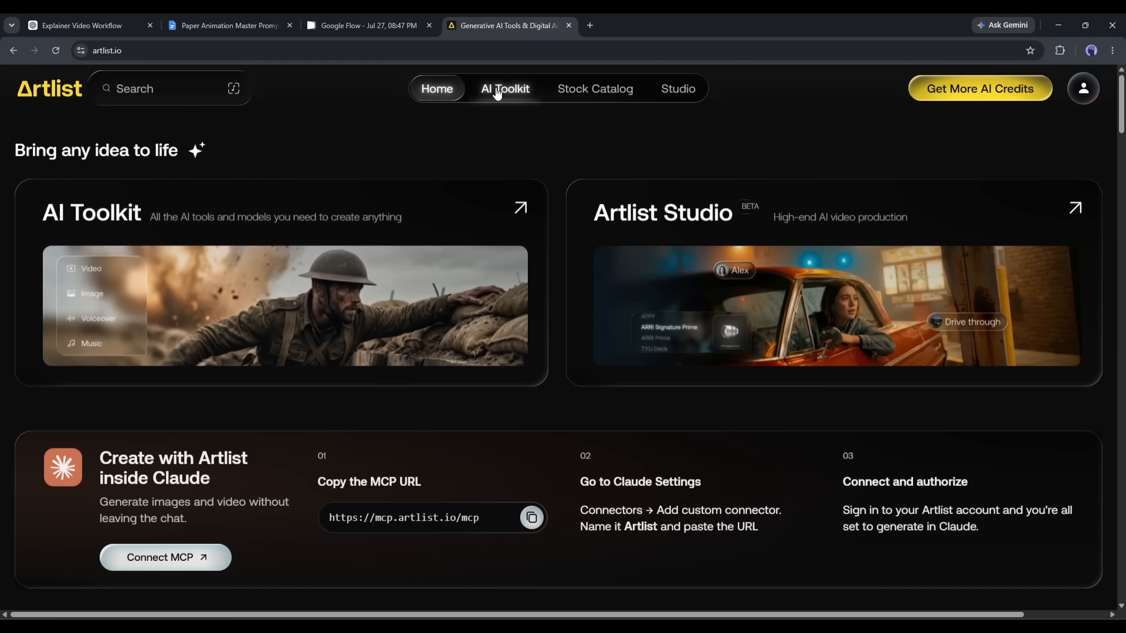
Step: Open Artlist's AI Toolkit and paste in the Greek hoplites image prompt copied from the ChatGPT conversation
left_click(351, 251)
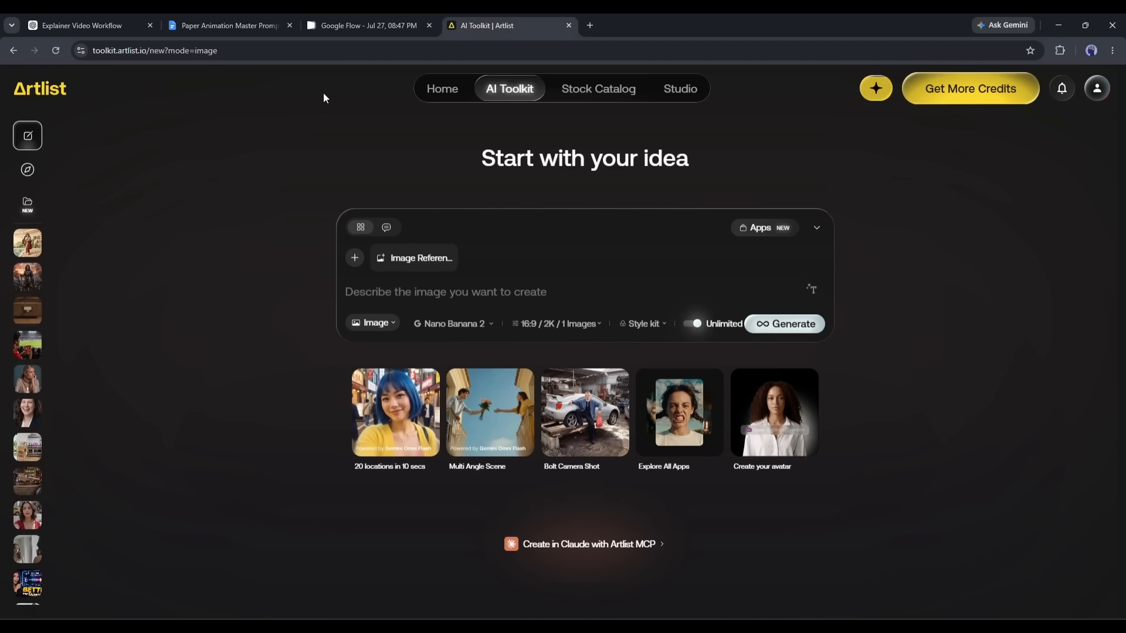
left_click(451, 251)
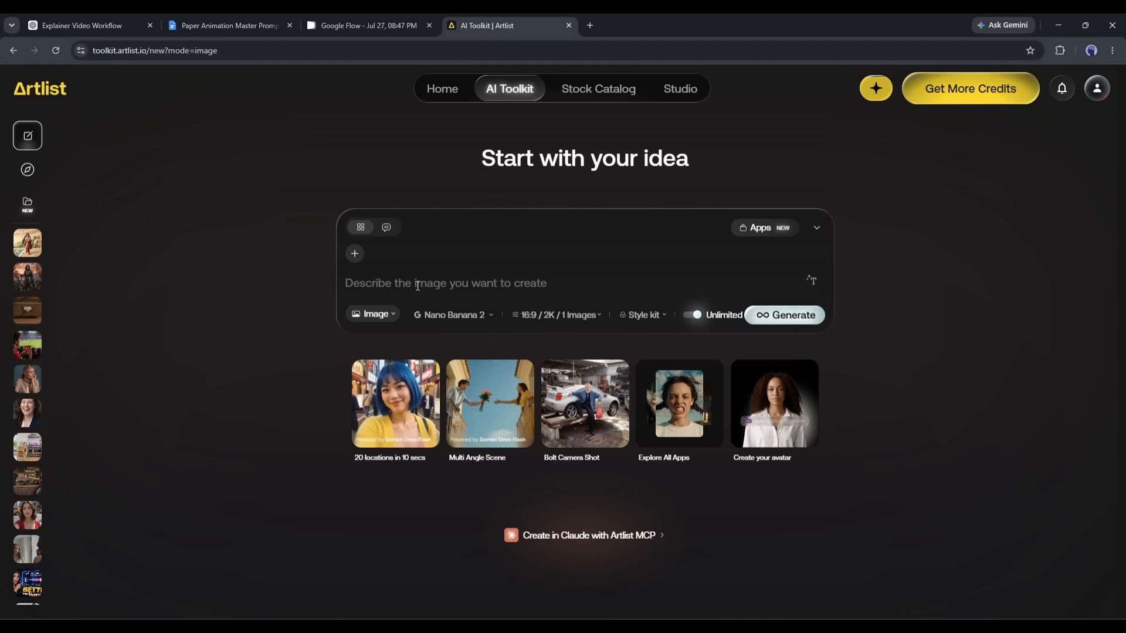
left_click(357, 22)
left_click(105, 27)
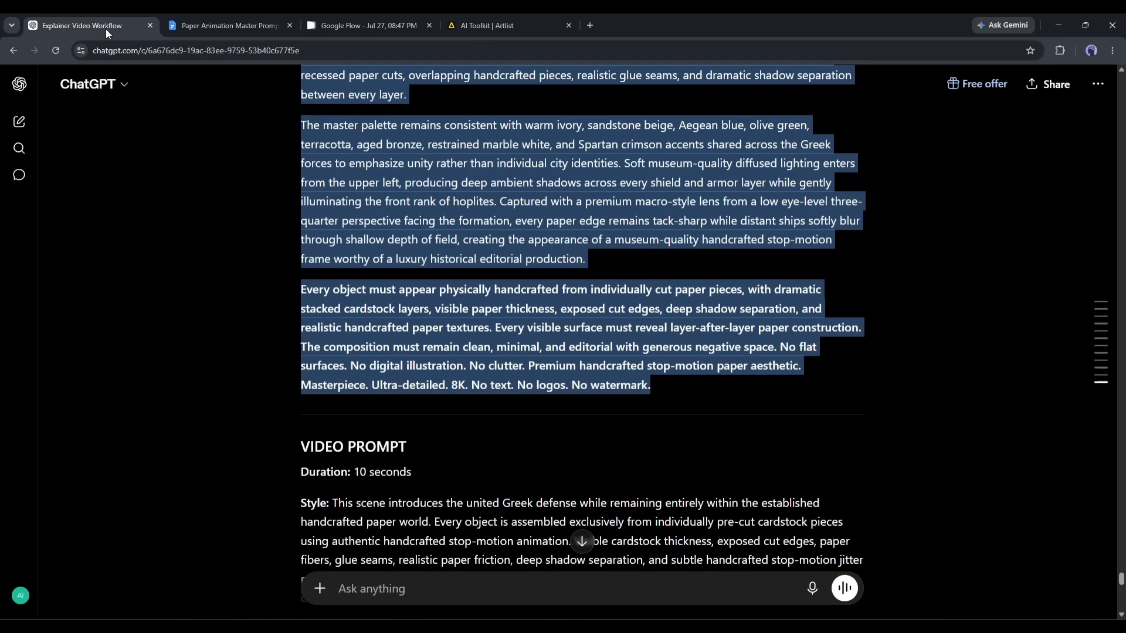
right_click(391, 179)
left_click(432, 191)
left_click(484, 26)
key("ctrl+v")
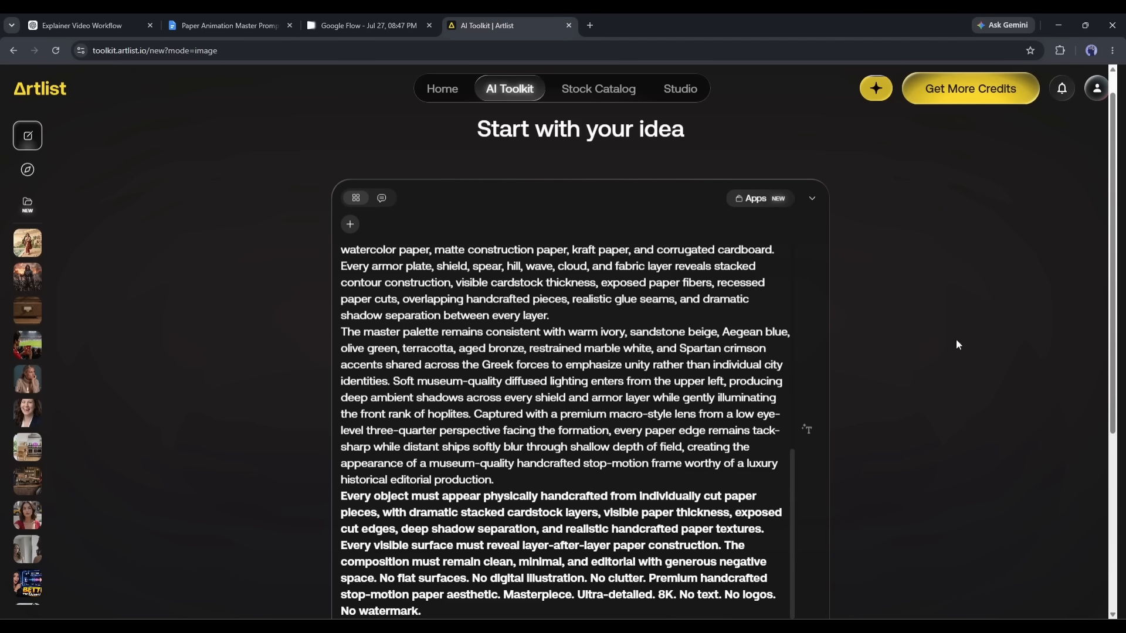
Step: Set the generation type to Image and use the GPT Image 2 model with High quality
scroll(530, 433, "down", 4)
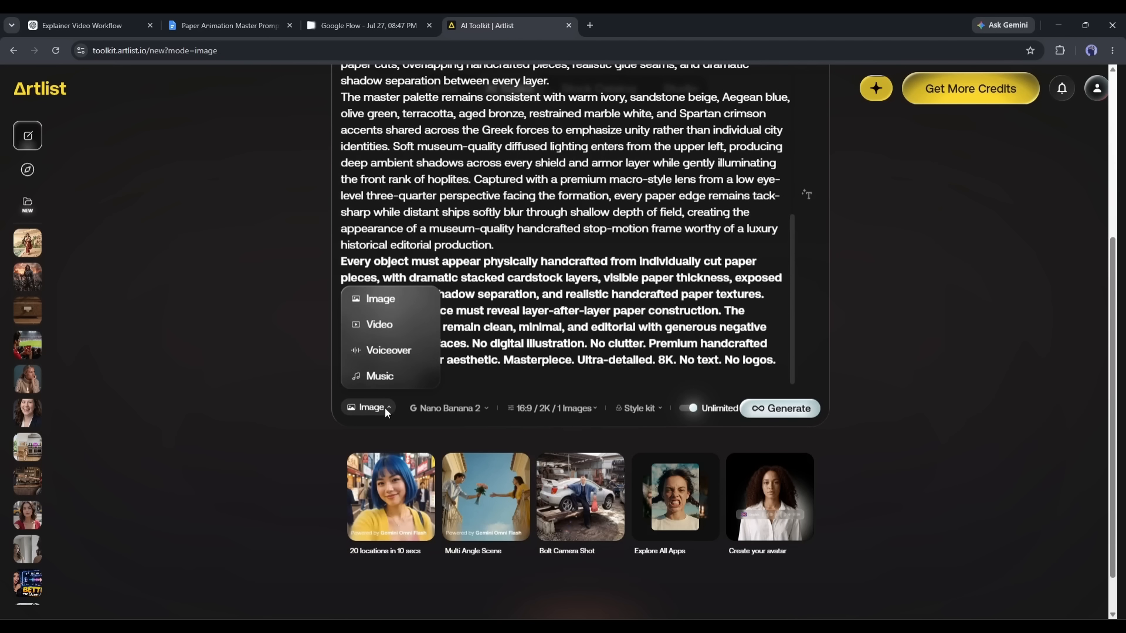
left_click(385, 411)
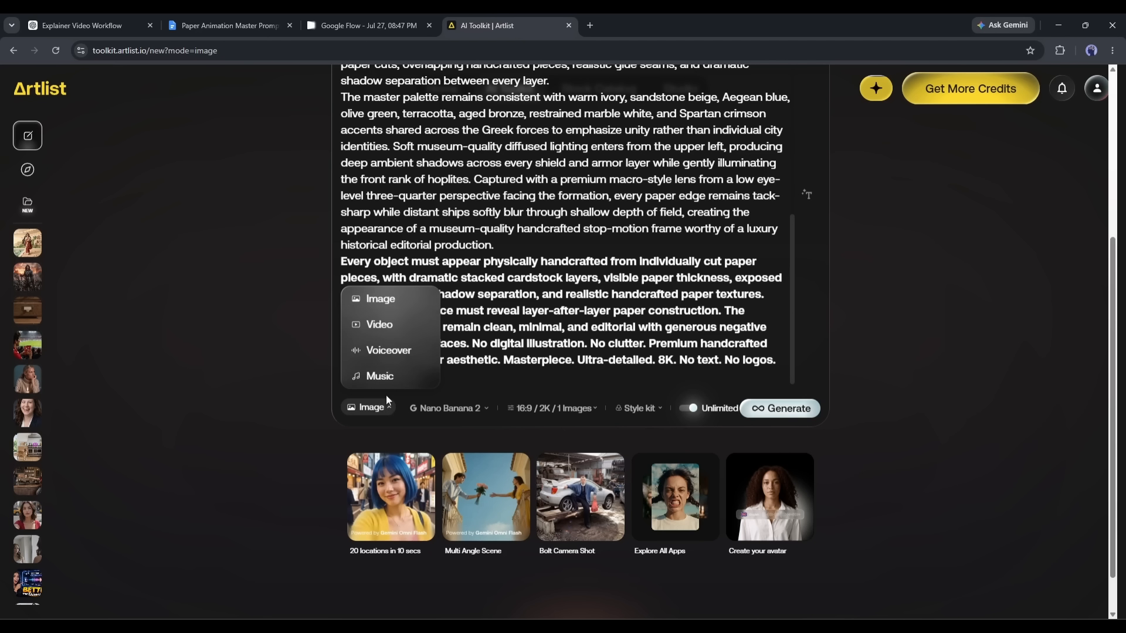
left_click(399, 298)
left_click(456, 408)
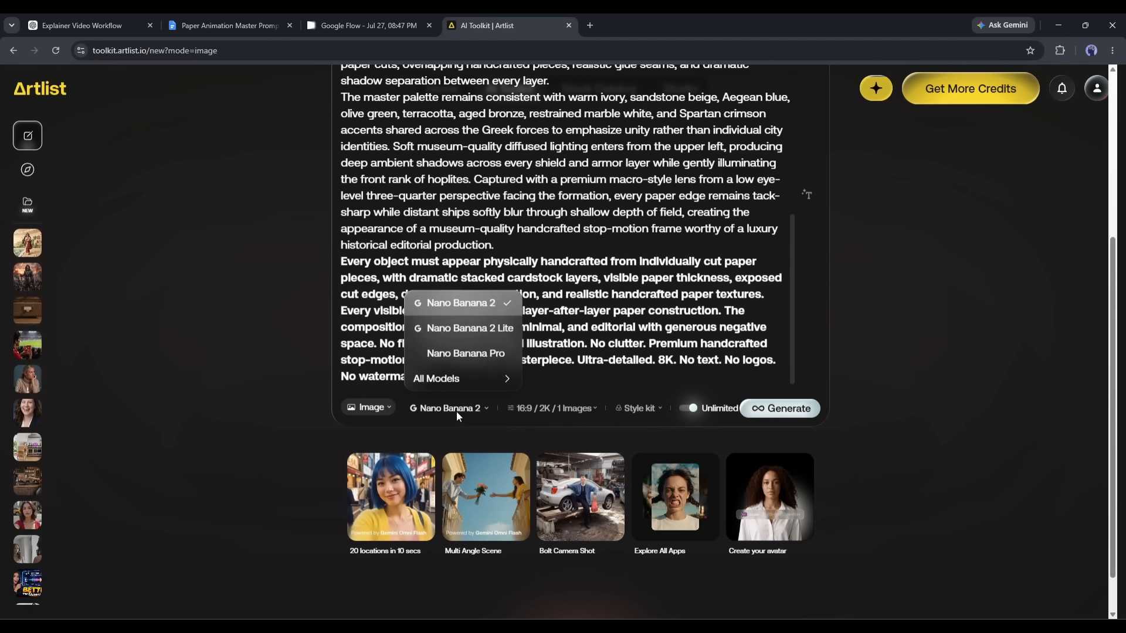
left_click(485, 380)
left_click(377, 405)
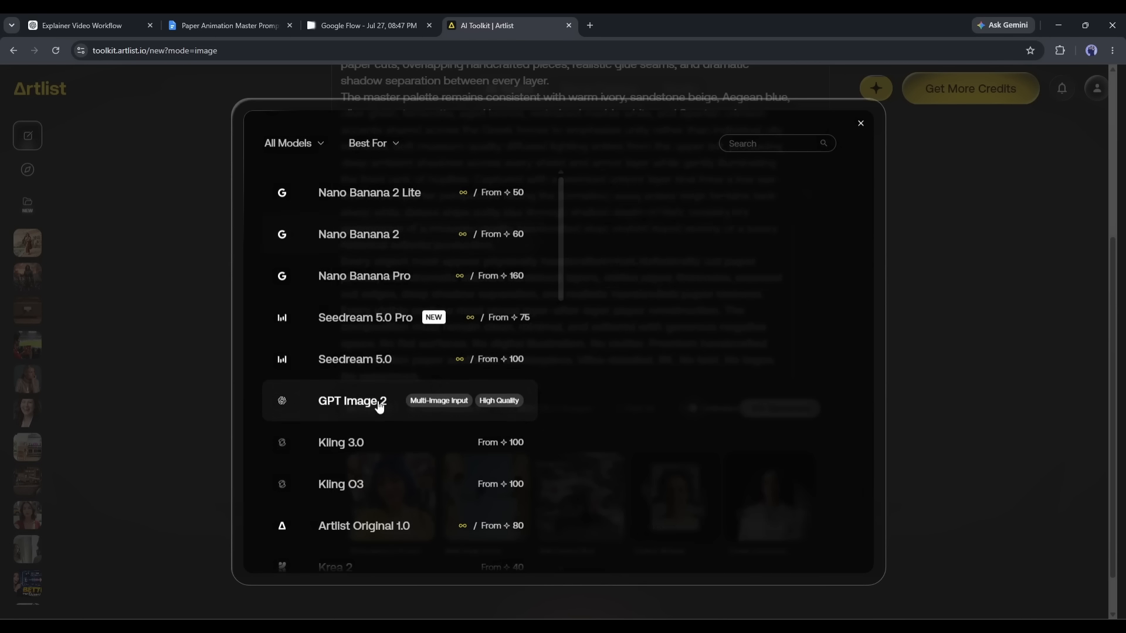
left_click(828, 341)
left_click(821, 414)
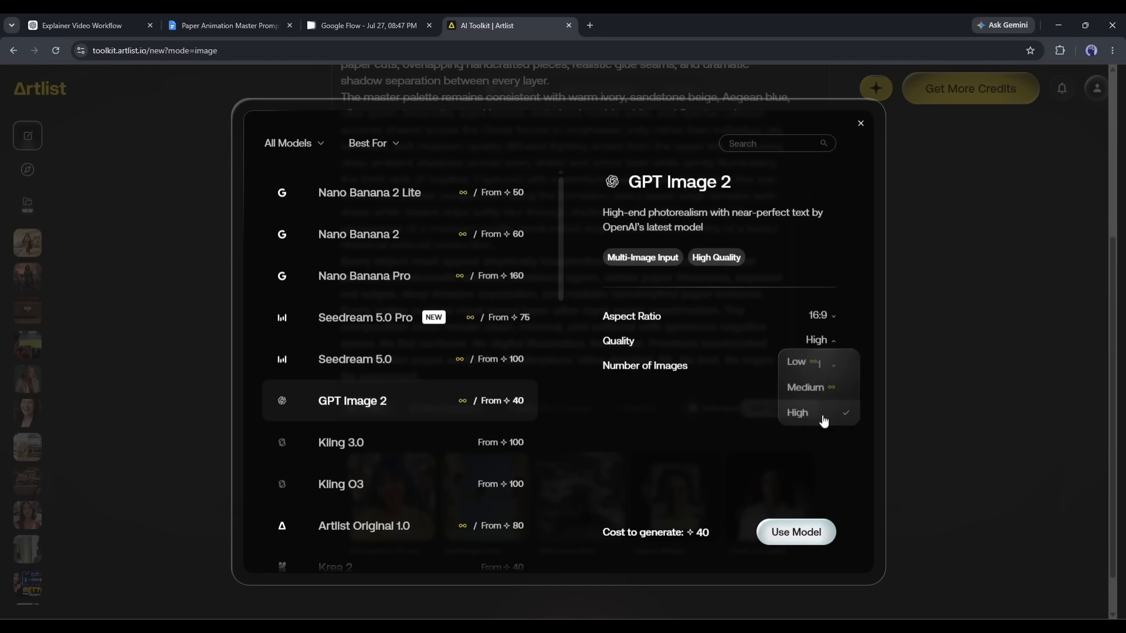
left_click(763, 531)
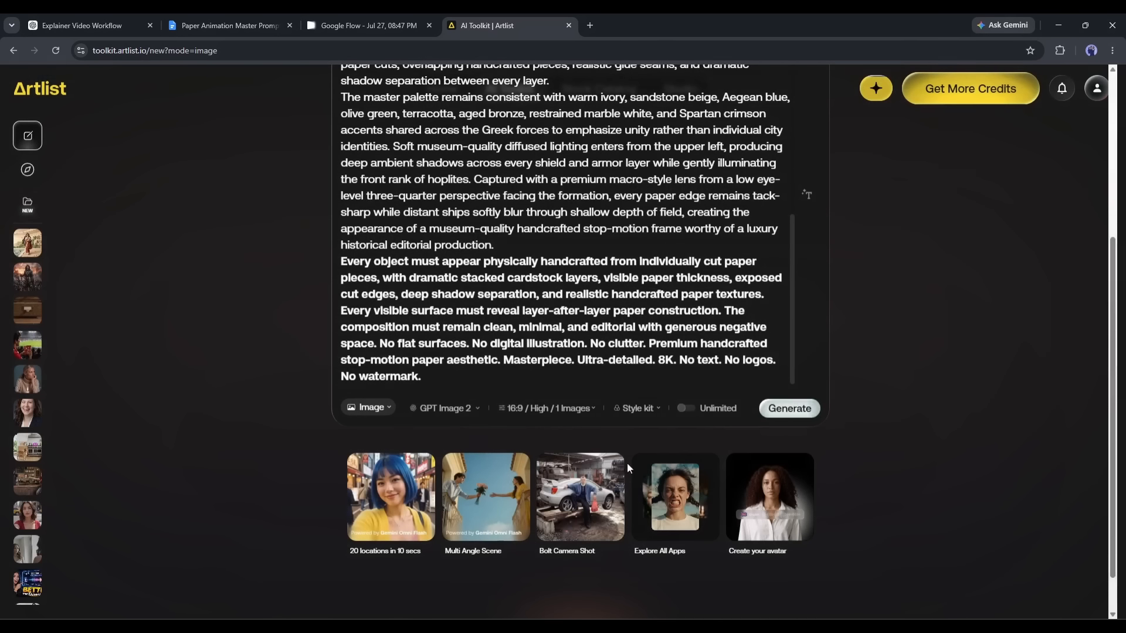
Step: Generate the hoplites image and inspect the result in the enlarged view
left_click(813, 412)
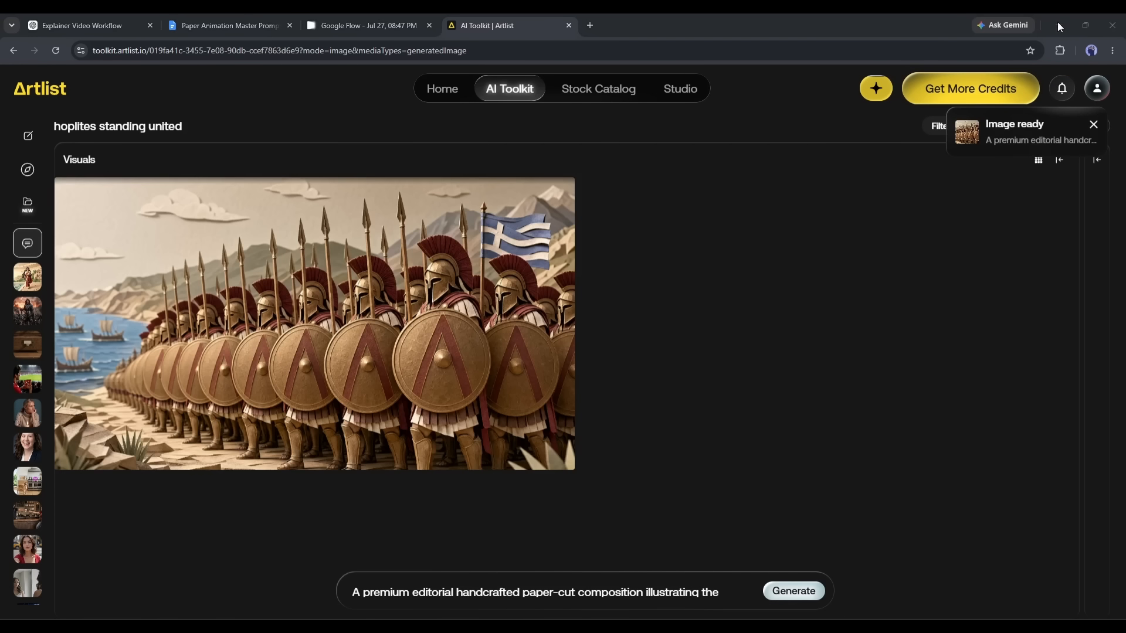
left_click(432, 266)
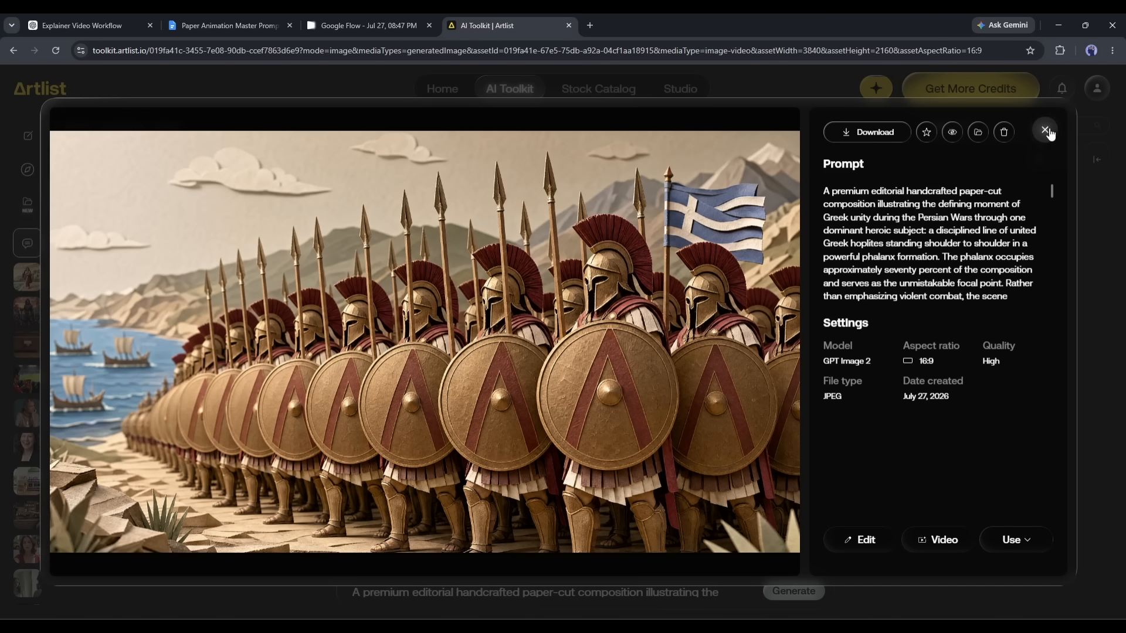
left_click(1046, 130)
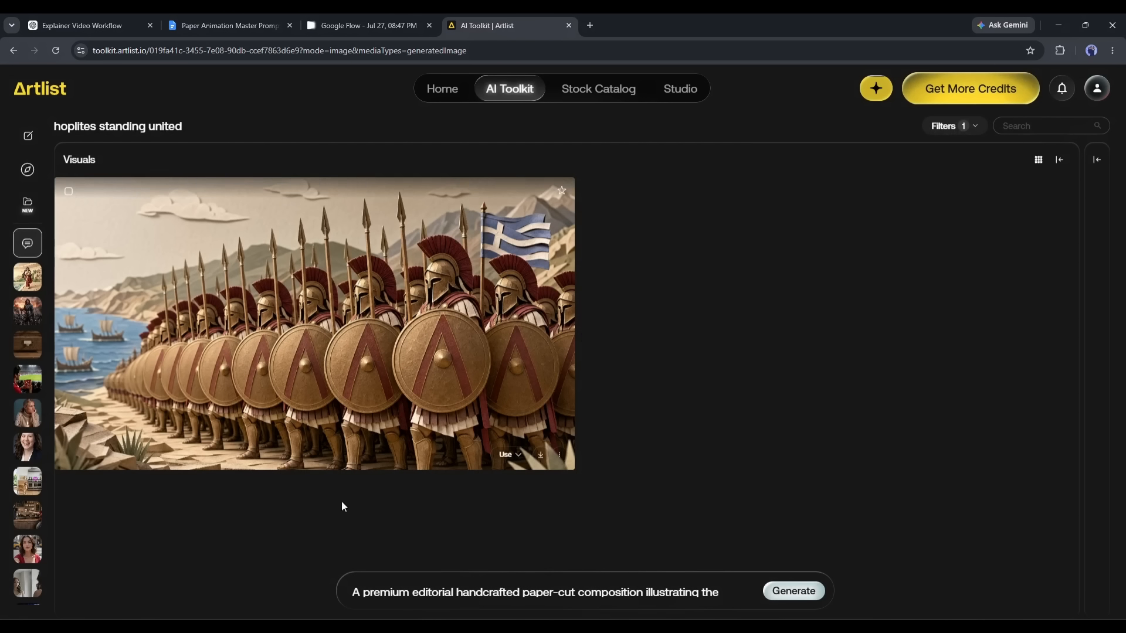
Step: Clear the whole hoplites image prompt from the prompt box
left_click(479, 593)
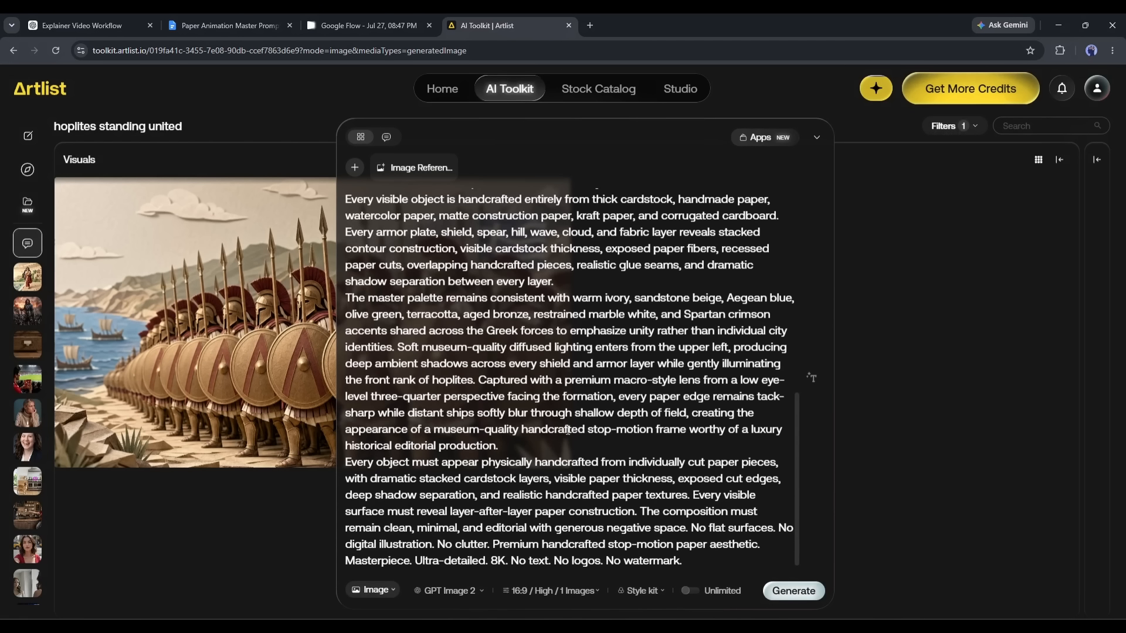
key("ctrl+a")
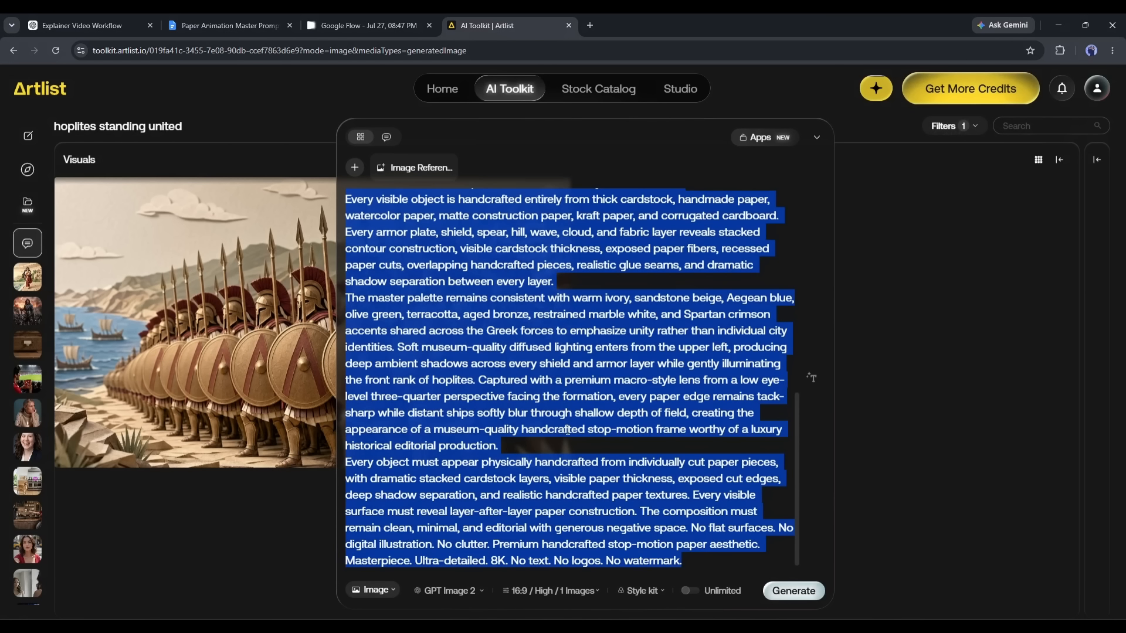
key("BackSpace")
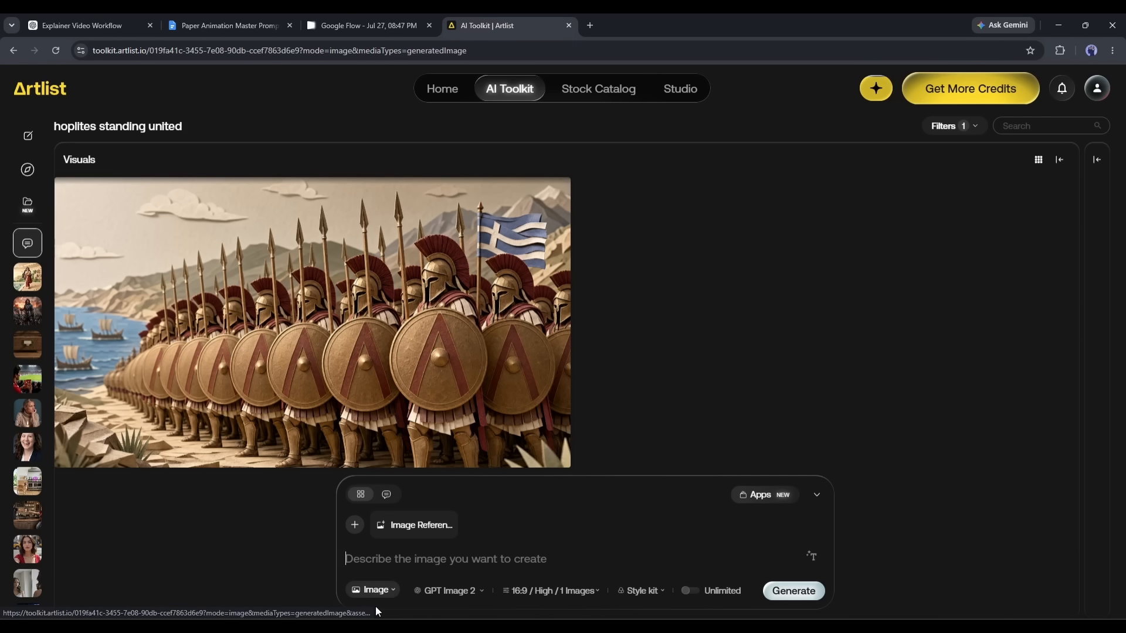
Step: Switch the generation type to Video and select the Seedance 2.0 model
left_click(384, 592)
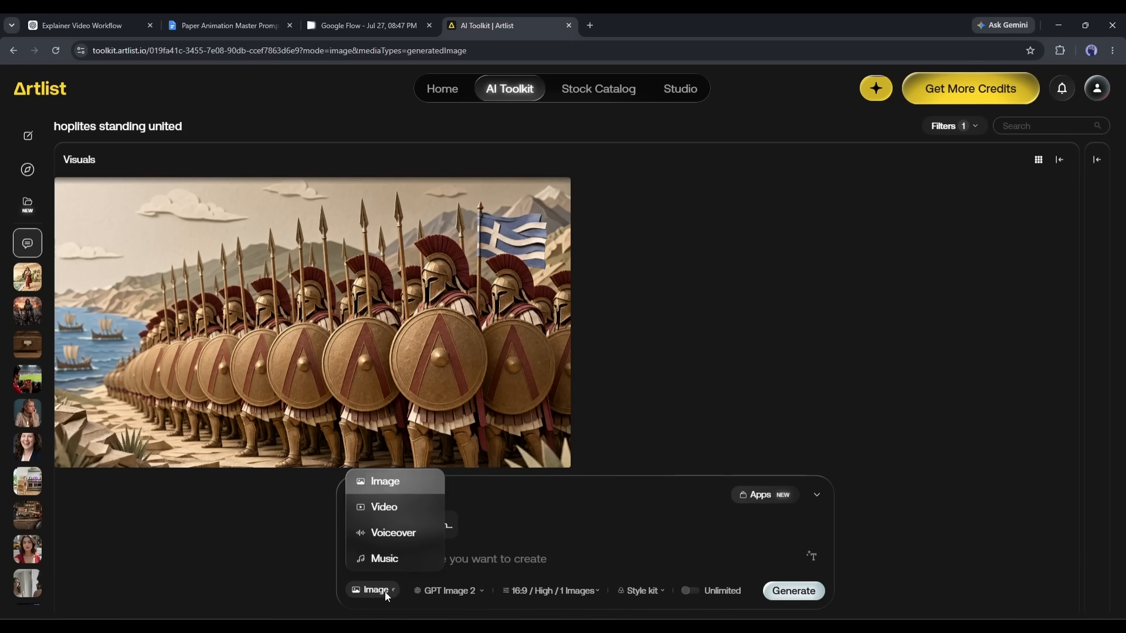
left_click(390, 509)
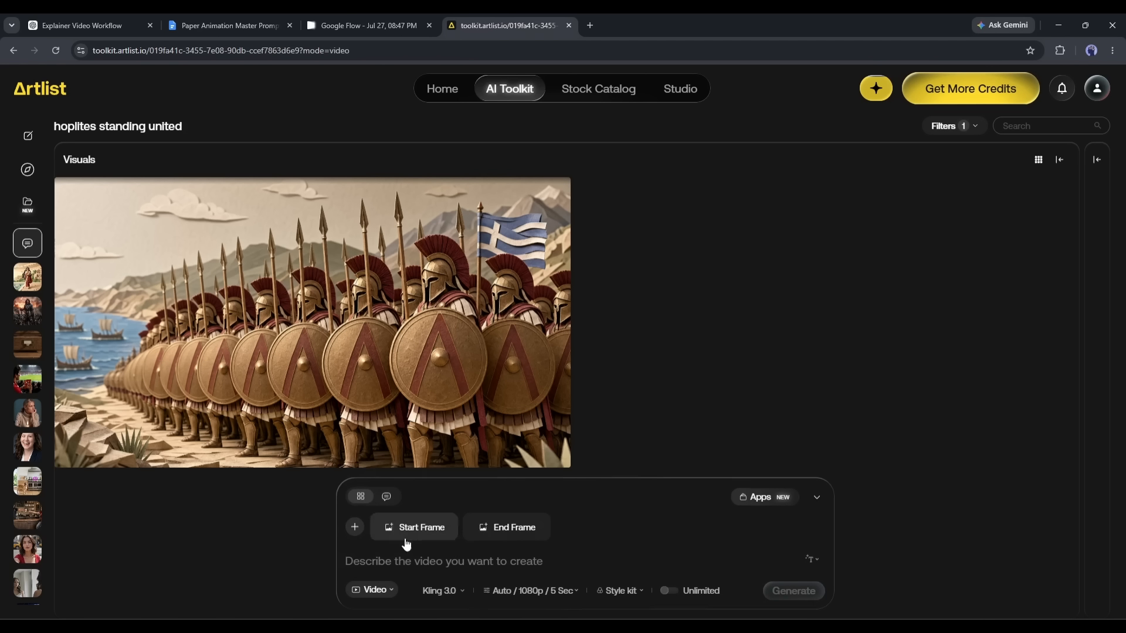
left_click(434, 592)
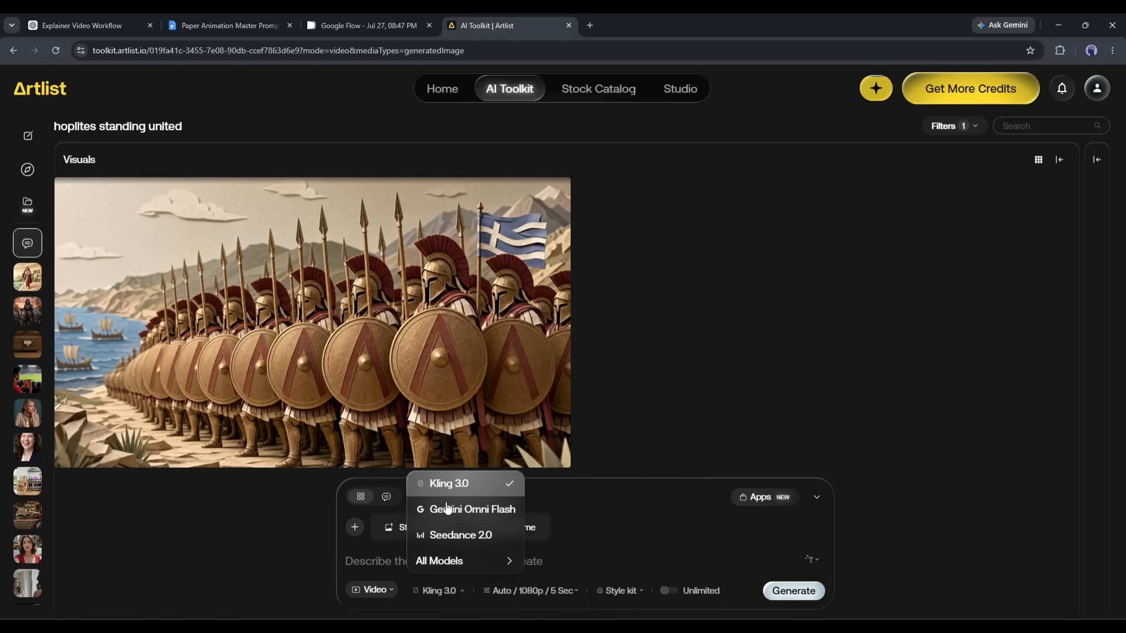
left_click(474, 535)
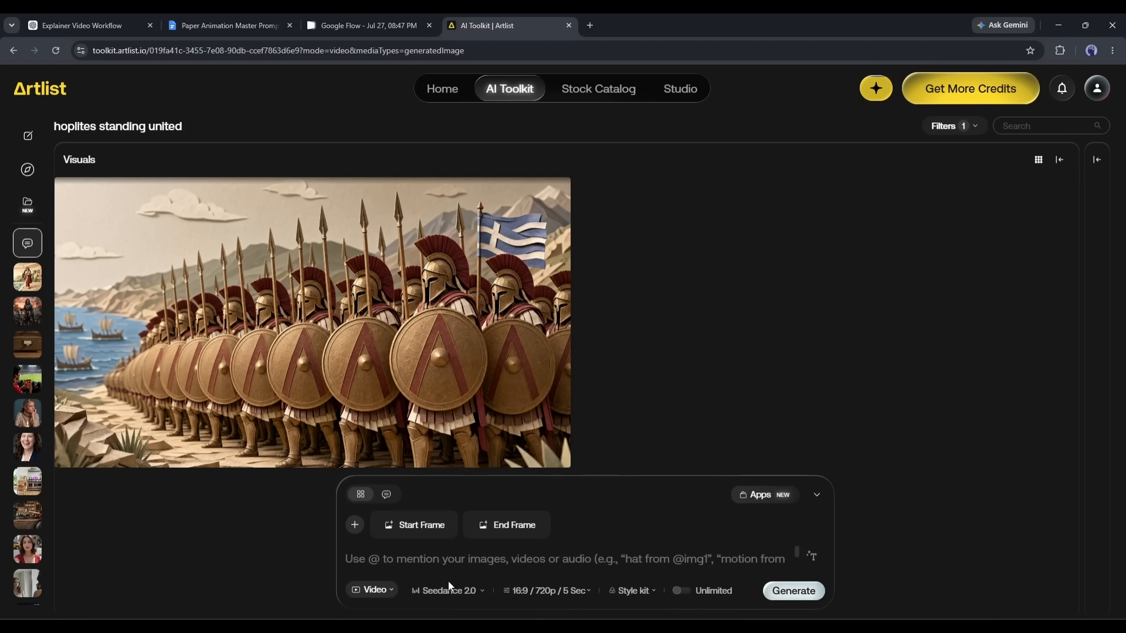
Step: Set the video to 720p resolution and a 10 sec duration, consulting the scene prompts in the ChatGPT conversation
left_click(525, 592)
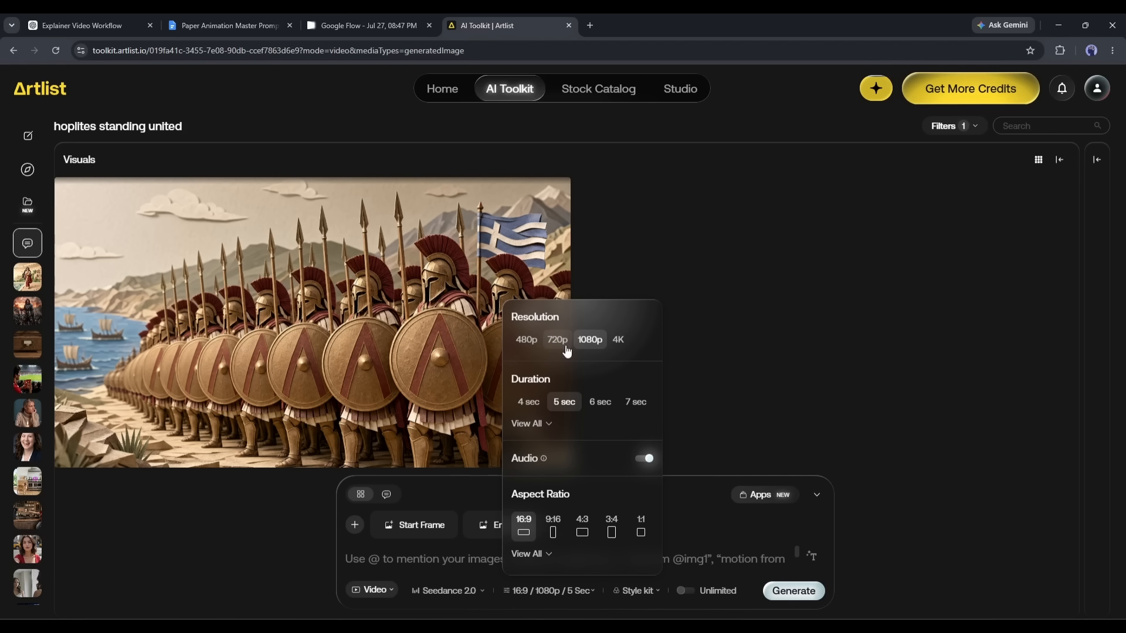
left_click(537, 424)
key("ctrl+1")
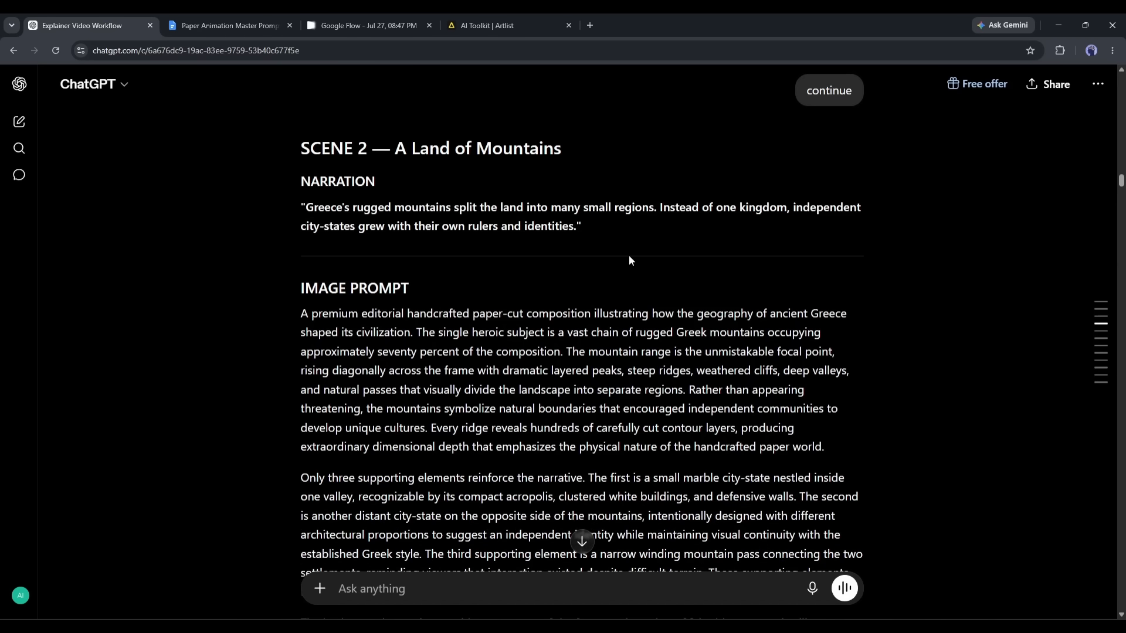
scroll(630, 260, "down", 10)
left_click(484, 25)
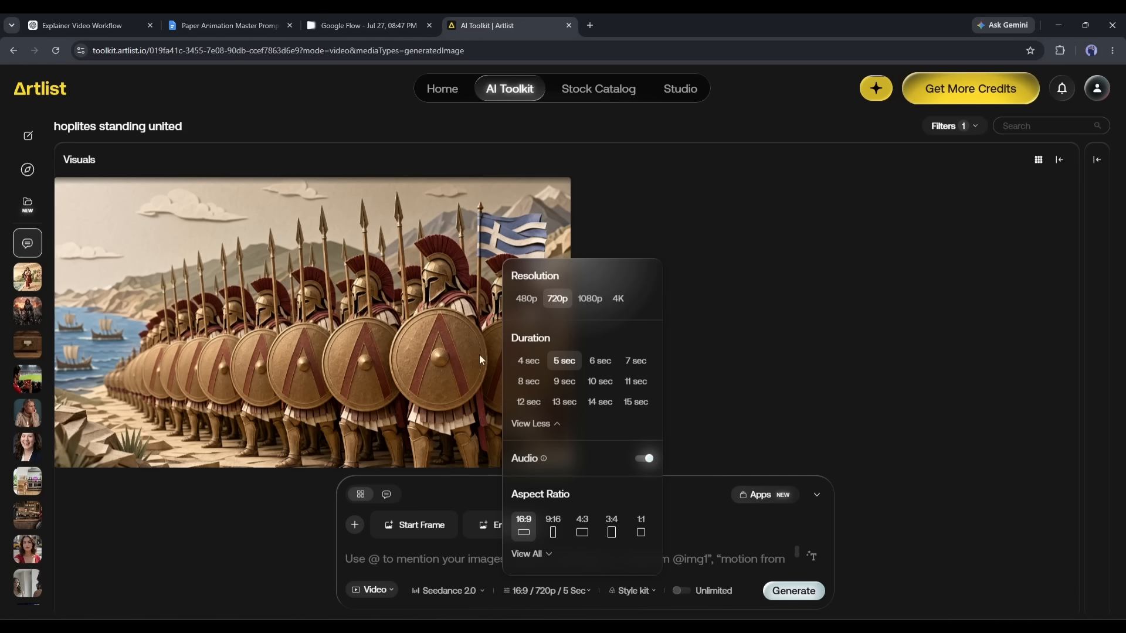
left_click(607, 384)
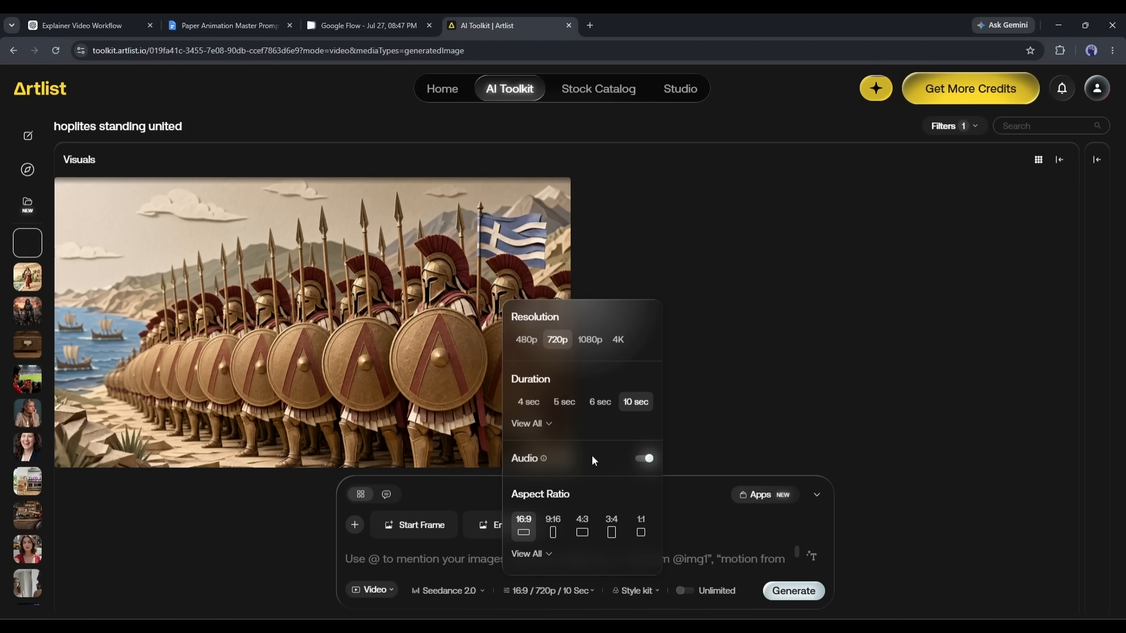
left_click(551, 429)
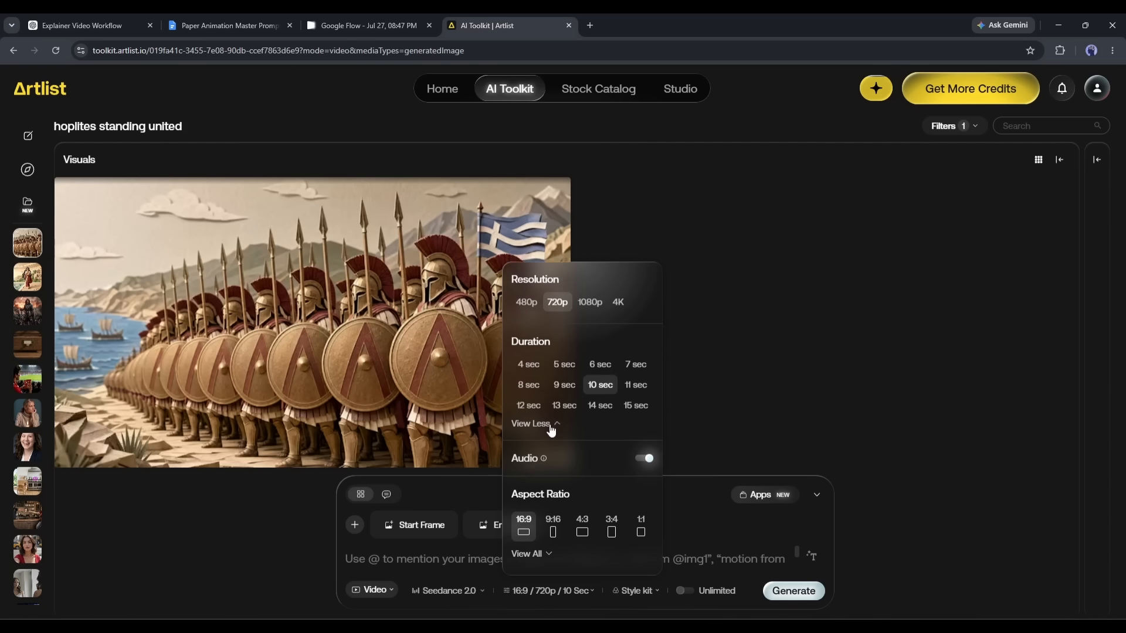
left_click(548, 425)
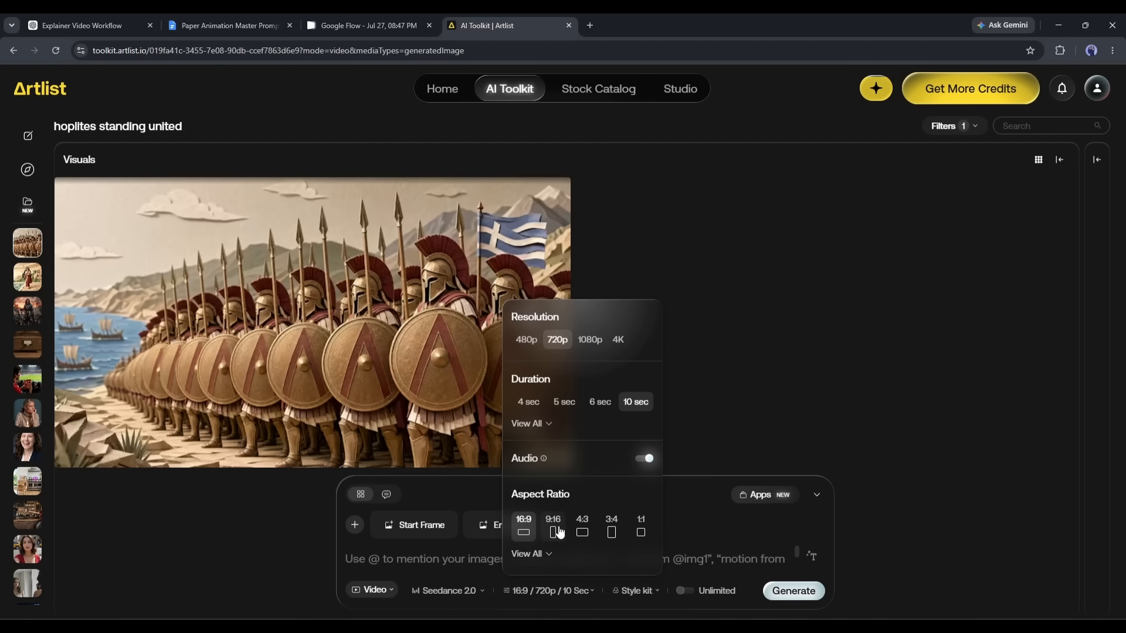
Step: Create a new style kit for the video and upload the Ancient_Greek_temple_paper_art image as its reference
left_click(542, 562)
left_click(536, 557)
left_click(703, 558)
left_click(653, 590)
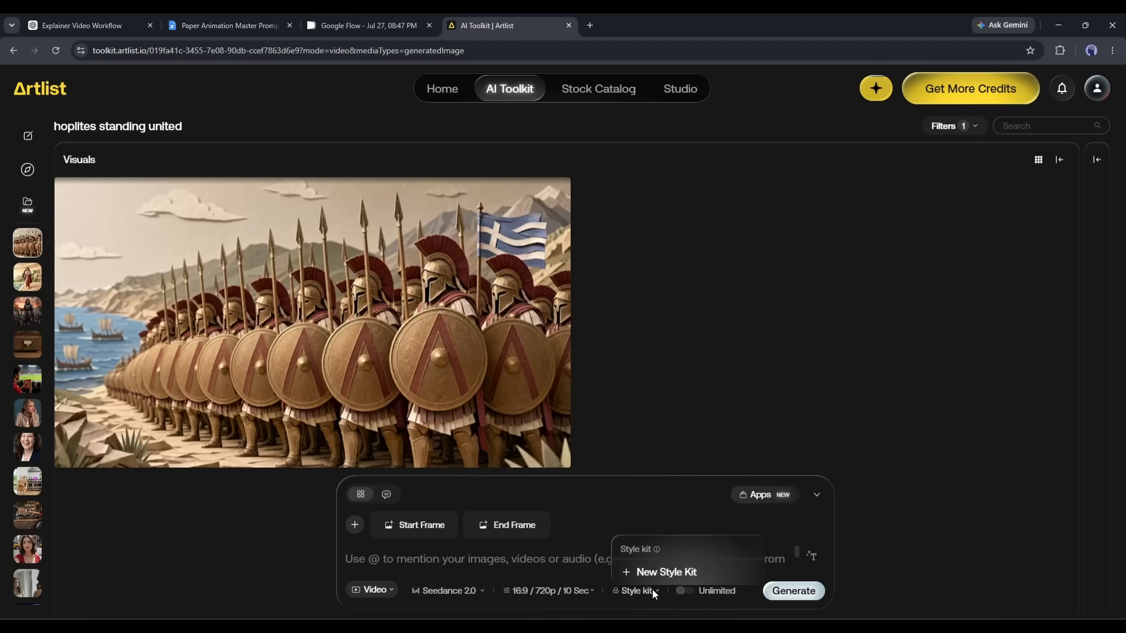
left_click(669, 573)
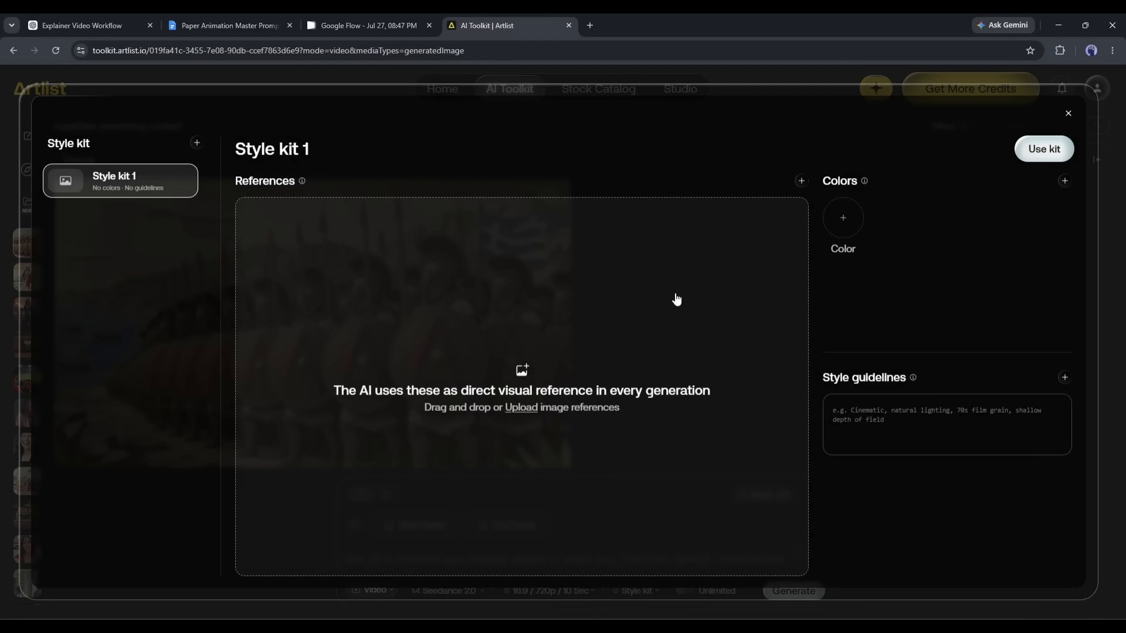
left_click(862, 440)
left_click(574, 377)
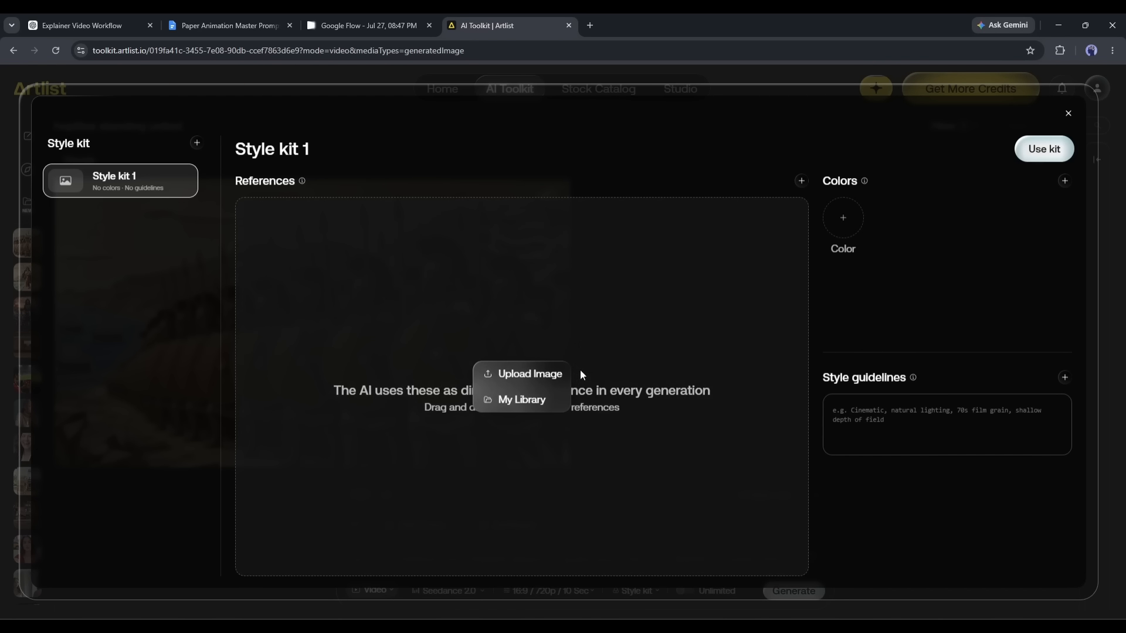
left_click(525, 372)
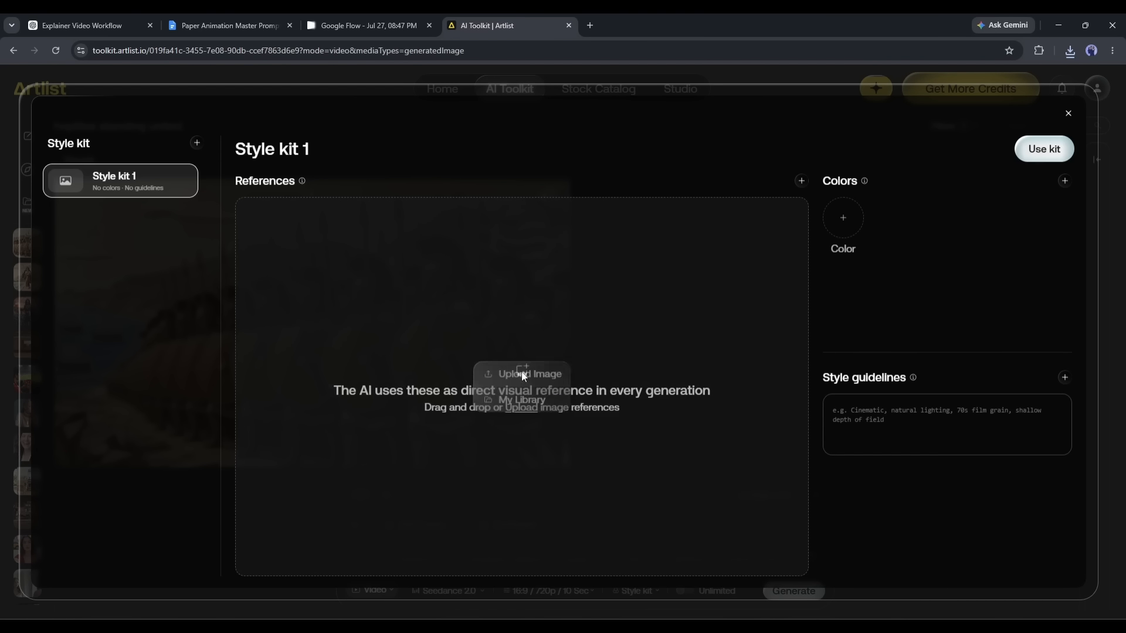
double_click(575, 149)
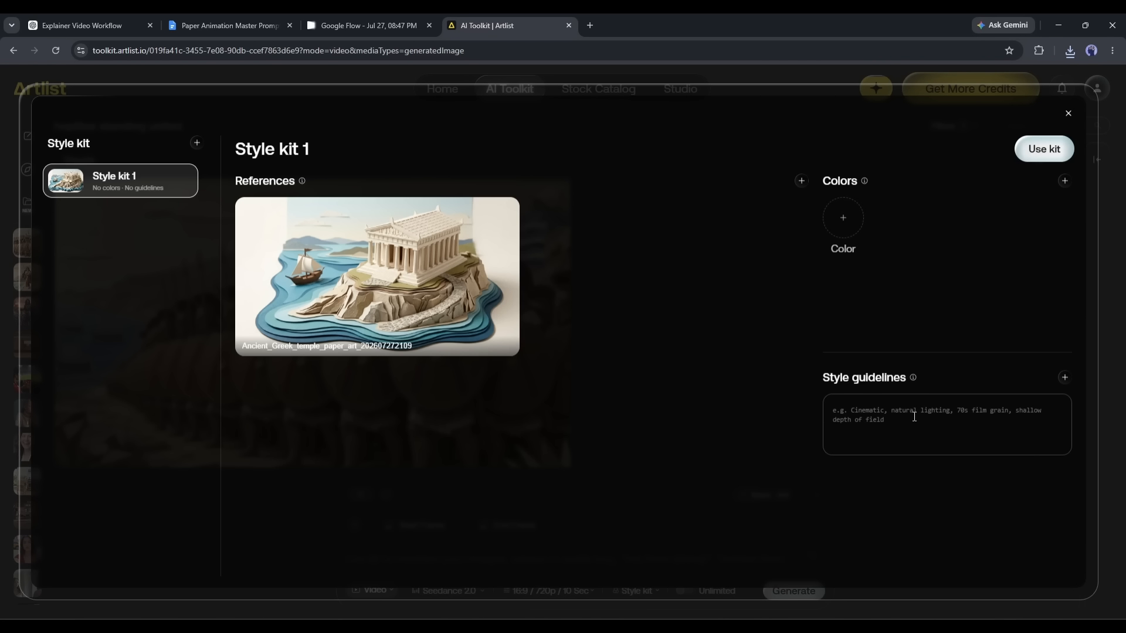
Step: Copy the master visual palette text from ChatGPT into the style kit's guidelines, from Master Color Palette through Camera, and use the kit
left_click(82, 25)
scroll(339, 270, "up", 10)
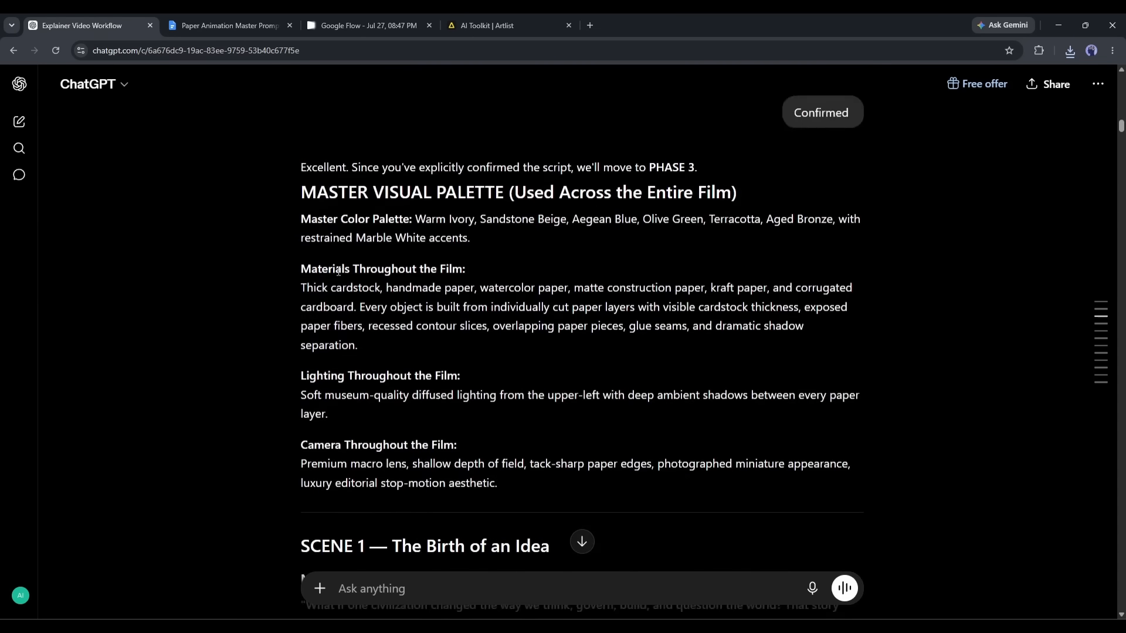
scroll(338, 271, "down", 1)
left_click_drag(305, 156, 533, 421)
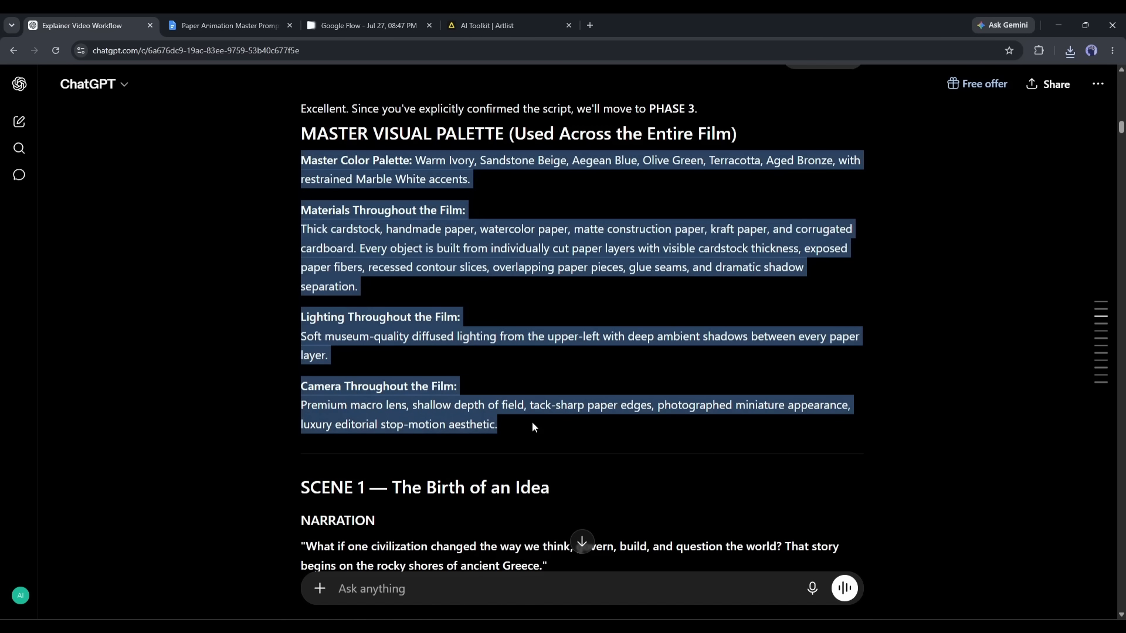
right_click(445, 417)
left_click(517, 209)
key("ctrl+4")
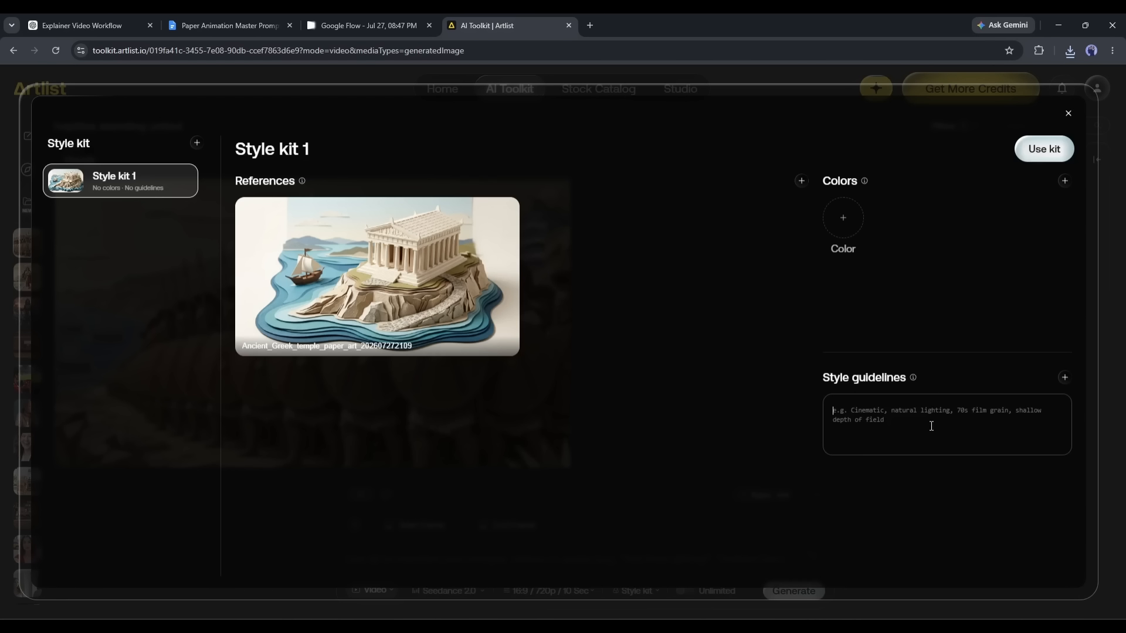
key("ctrl+v")
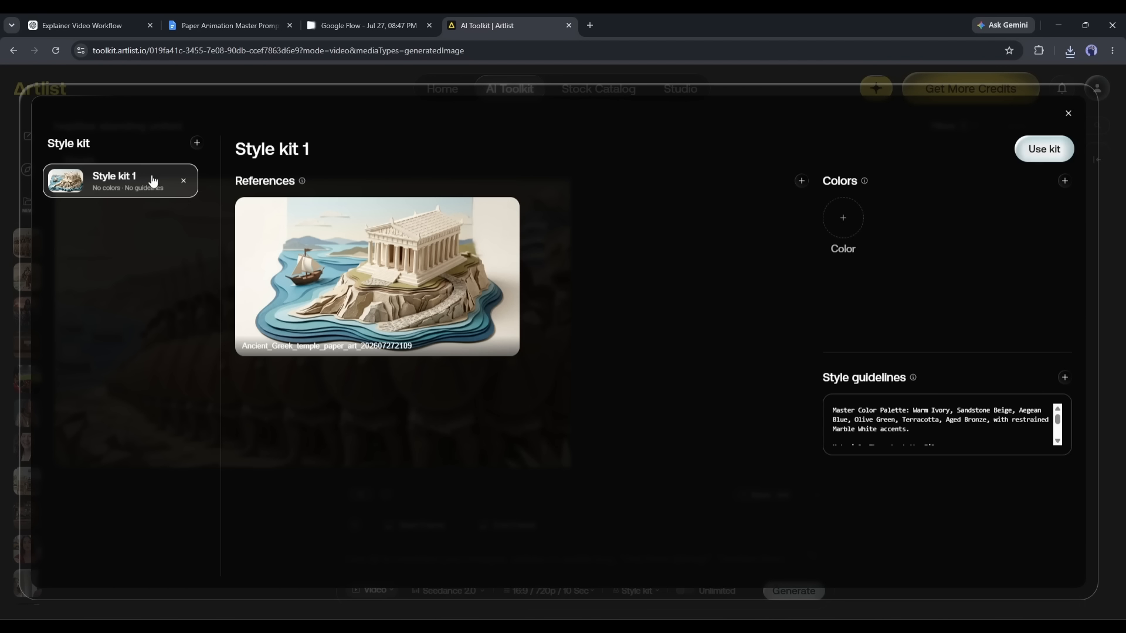
left_click(1042, 163)
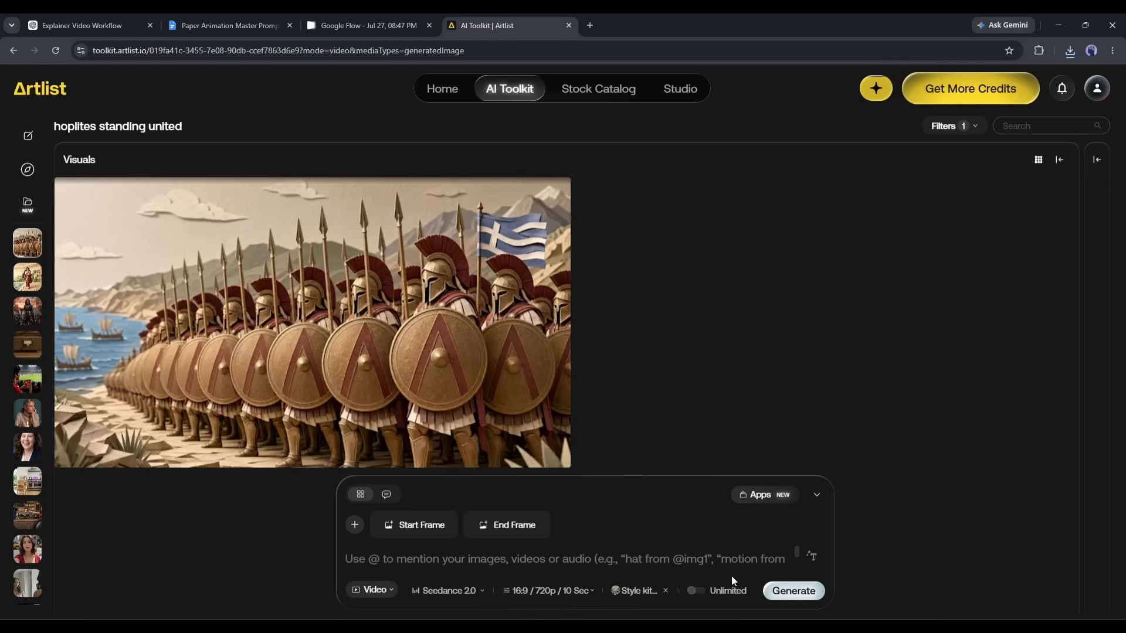
Step: Replace the start and end frame slots with an image reference using the Ancient_Greek_temple_paper_art file
left_click(451, 518)
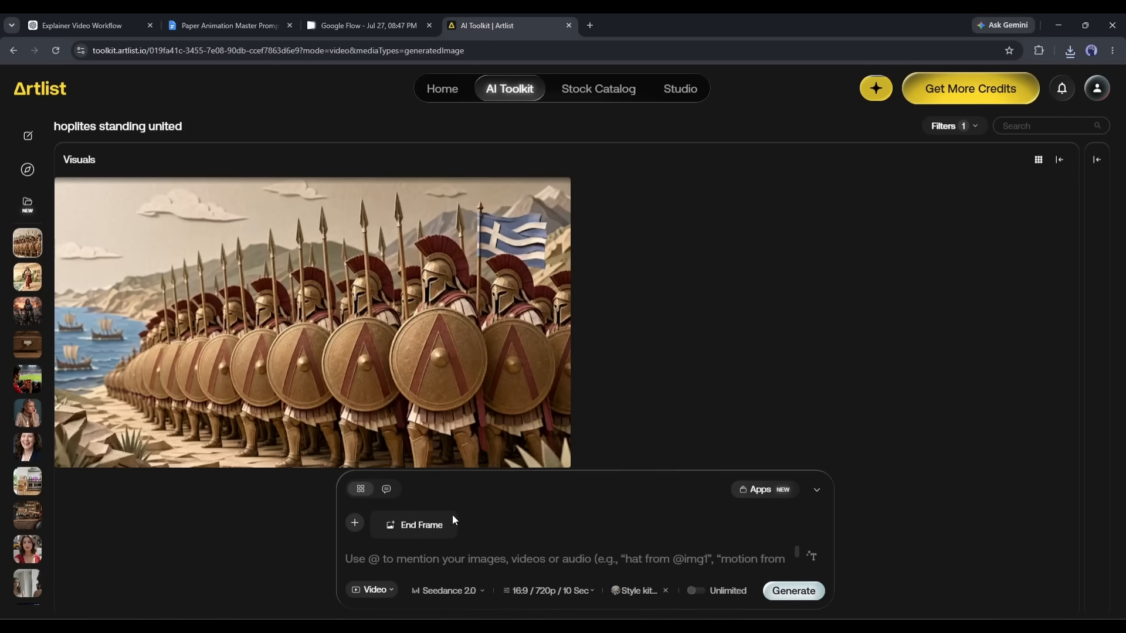
left_click(452, 516)
left_click(355, 531)
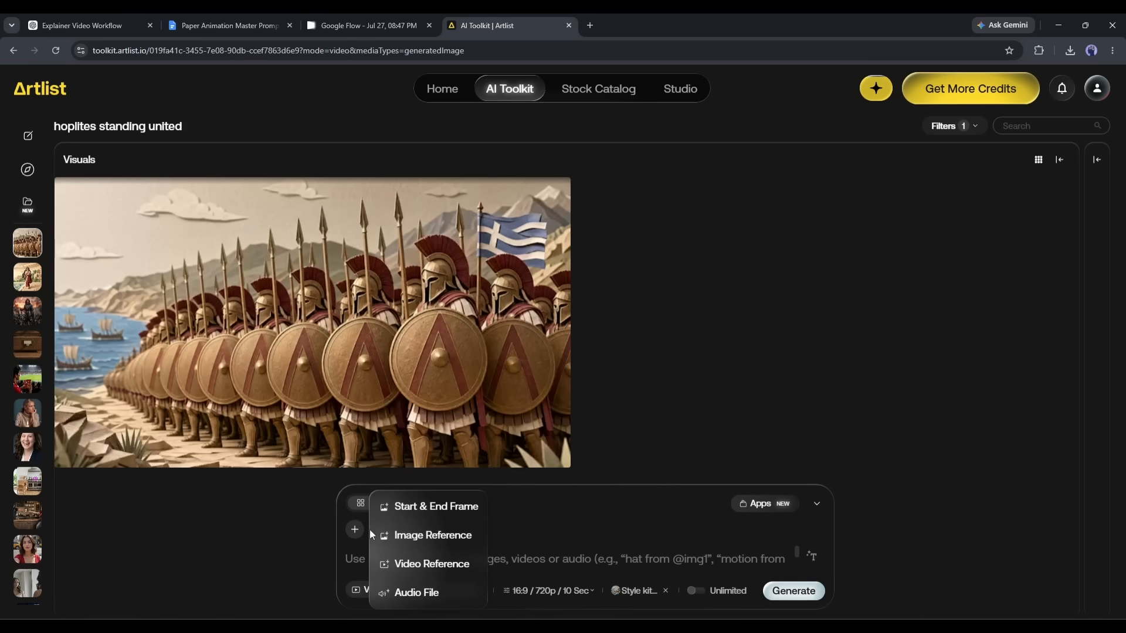
left_click(457, 536)
left_click(432, 539)
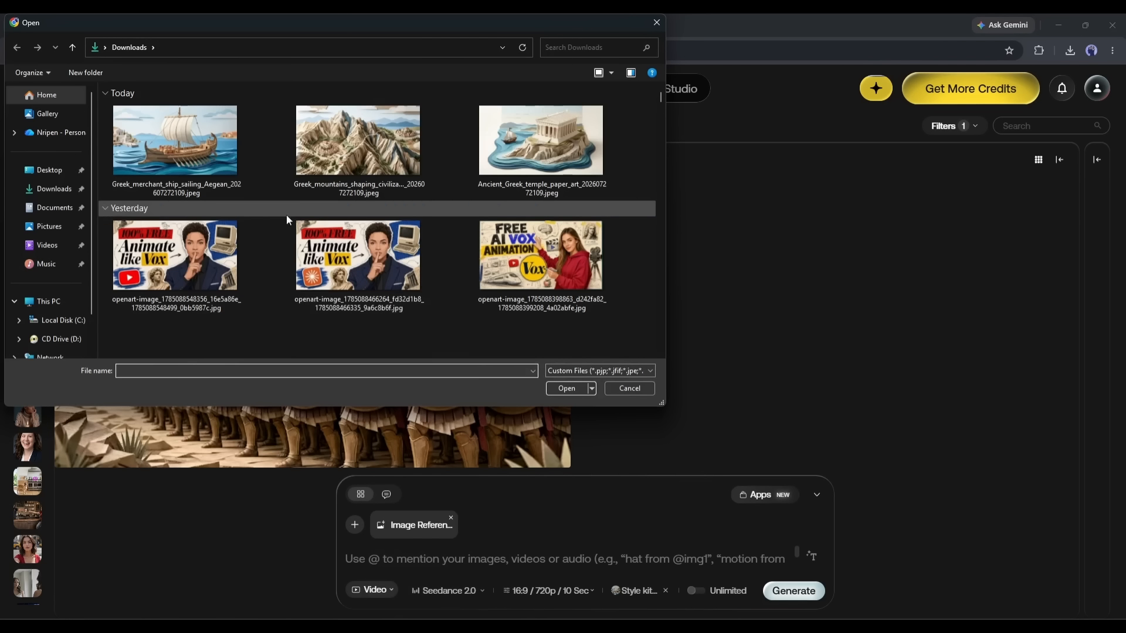
double_click(526, 151)
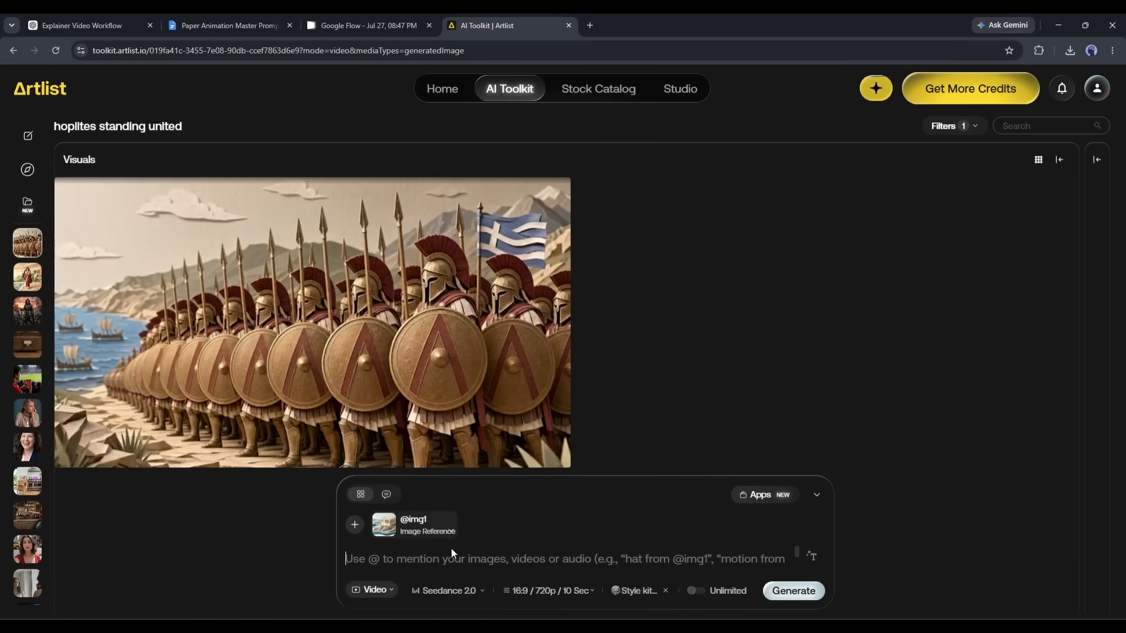
Step: Copy the Scene 1 video prompt from ChatGPT, from Style through Audio, and paste it into Artlist's prompt box
left_click(116, 25)
scroll(356, 275, "down", 10)
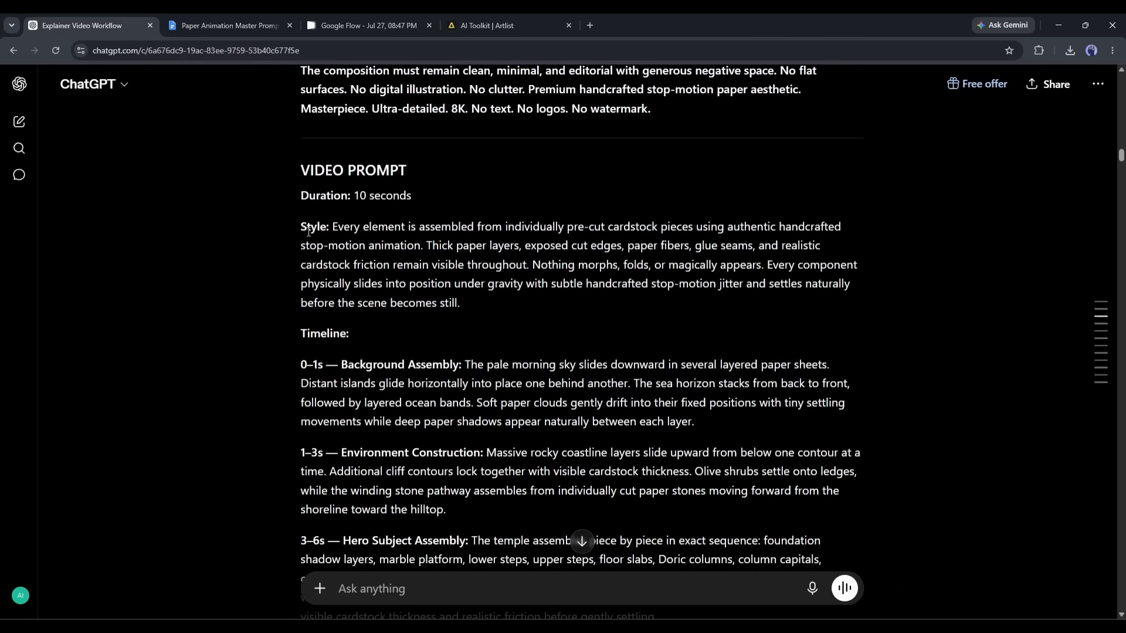
scroll(481, 400, "down", 8)
left_click_drag(302, 198, 703, 363)
key("ctrl+c")
key("ctrl+4")
key("ctrl+v")
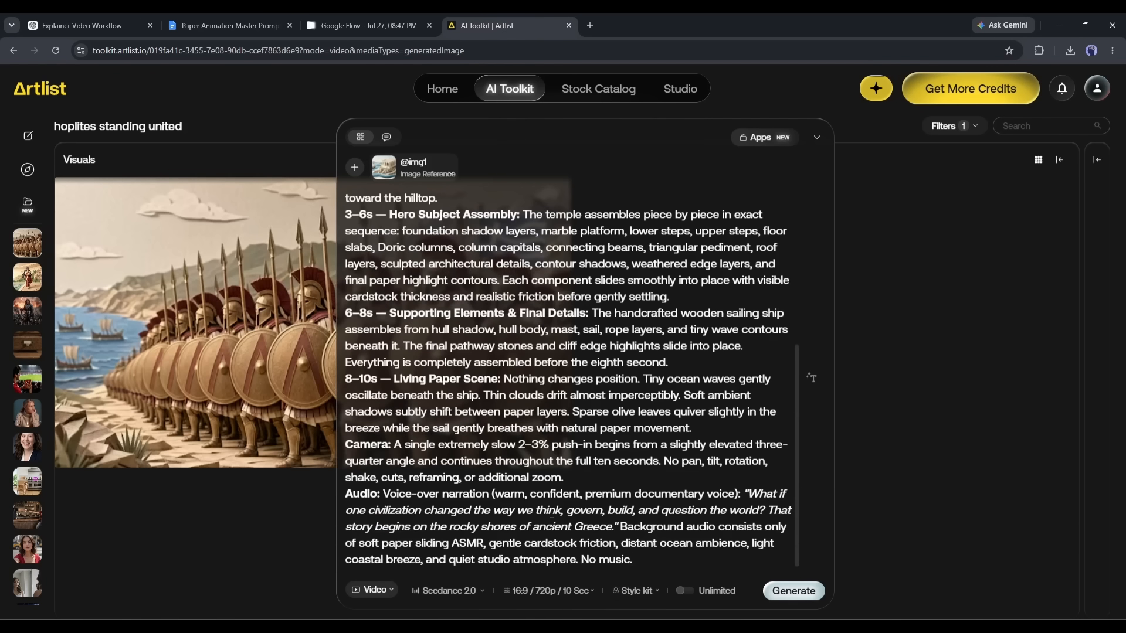
Step: Generate the Scene 1 temple video and play it in the enlarged view
left_click(794, 590)
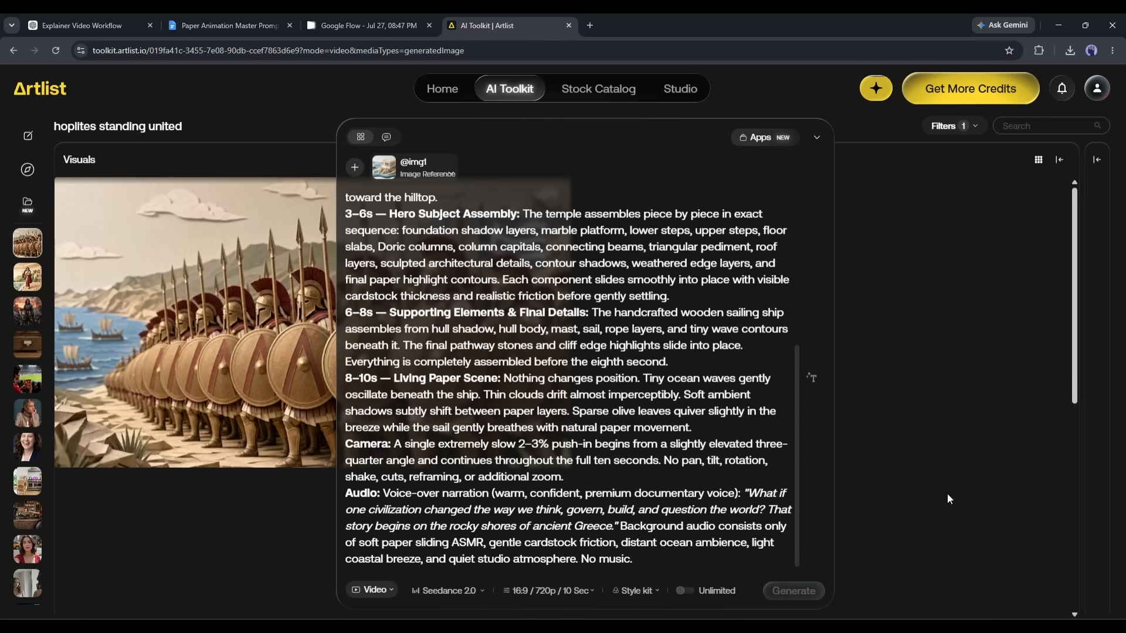
left_click(817, 139)
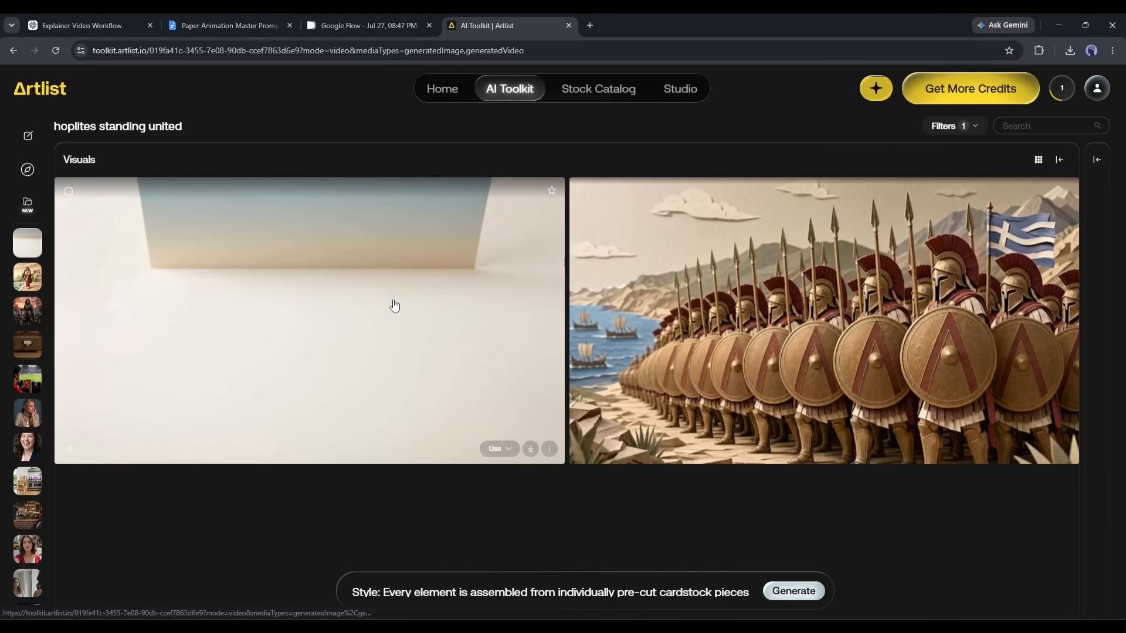
left_click(395, 306)
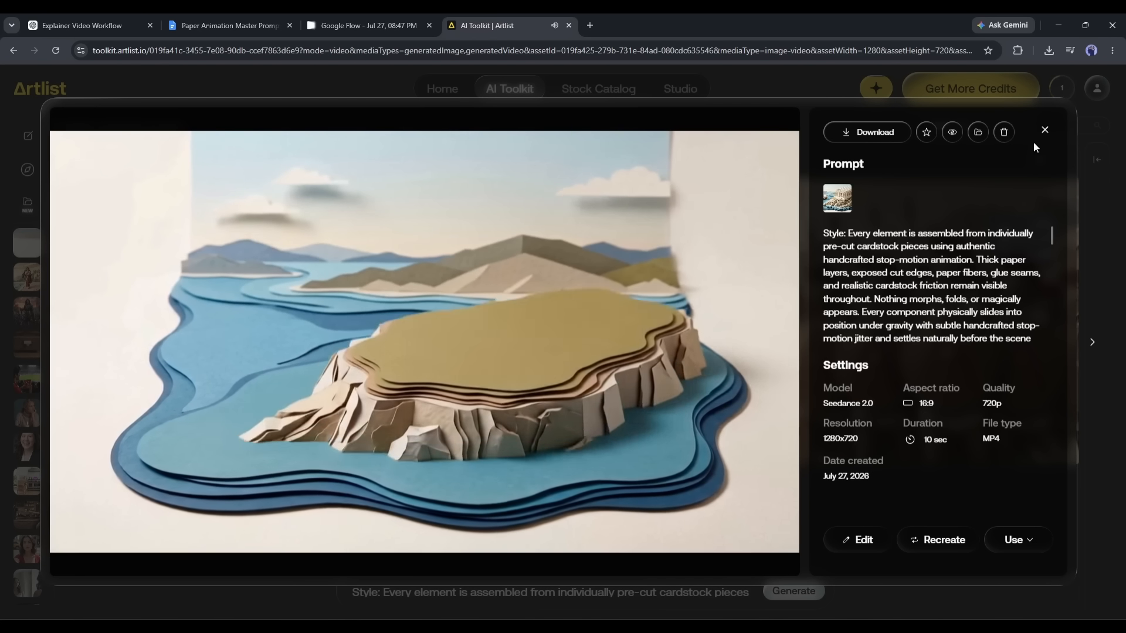
left_click(1043, 132)
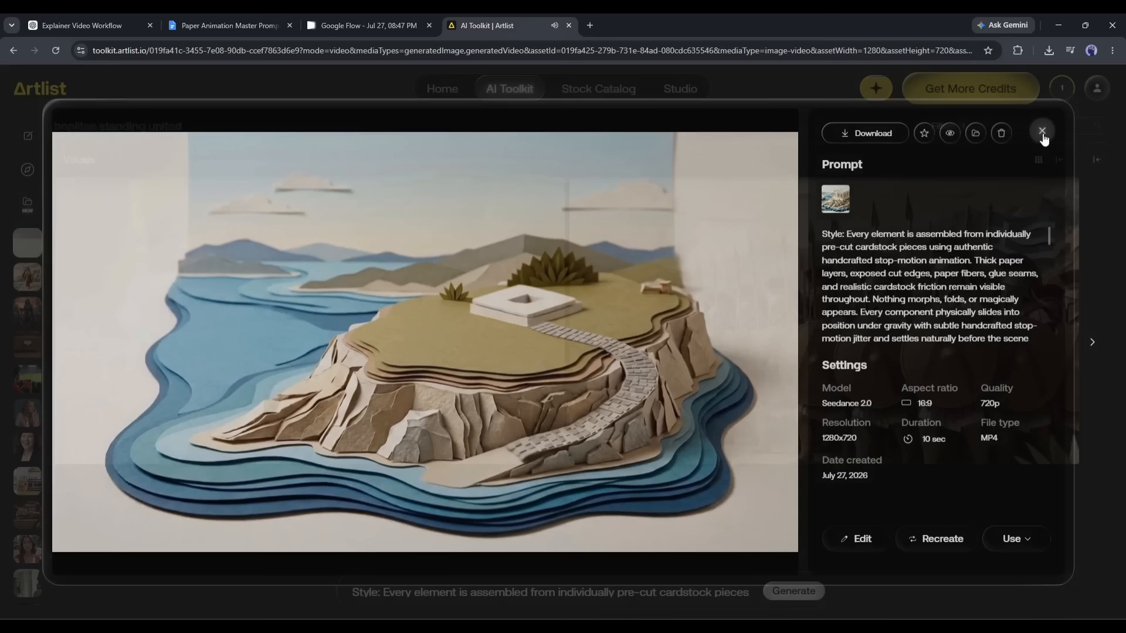
Step: Replace the temple image reference with the Greek_mountains_shaping image
left_click(412, 593)
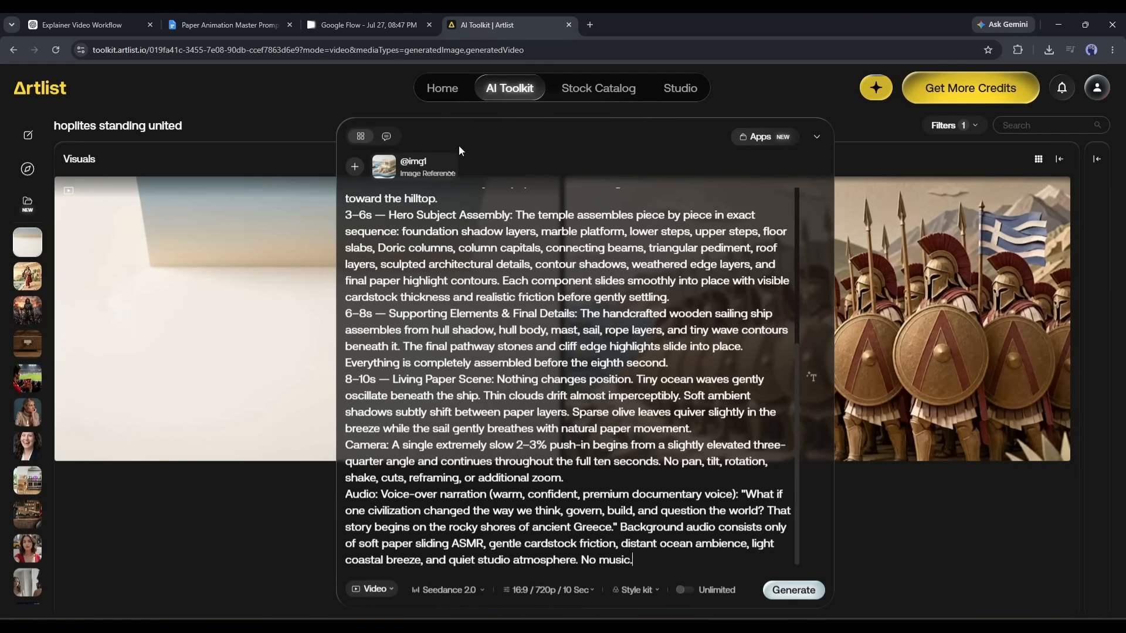
left_click(452, 157)
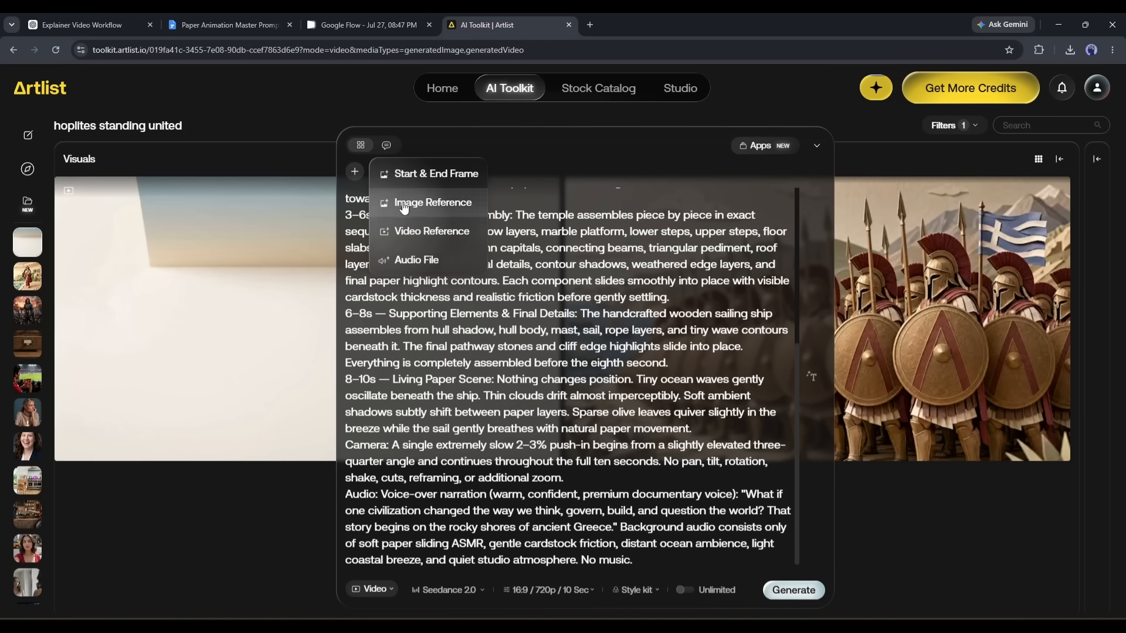
left_click(427, 201)
double_click(360, 139)
Step: Copy the Scene 2 video prompt from ChatGPT and replace the whole existing prompt in Artlist with it
key("ctrl+1")
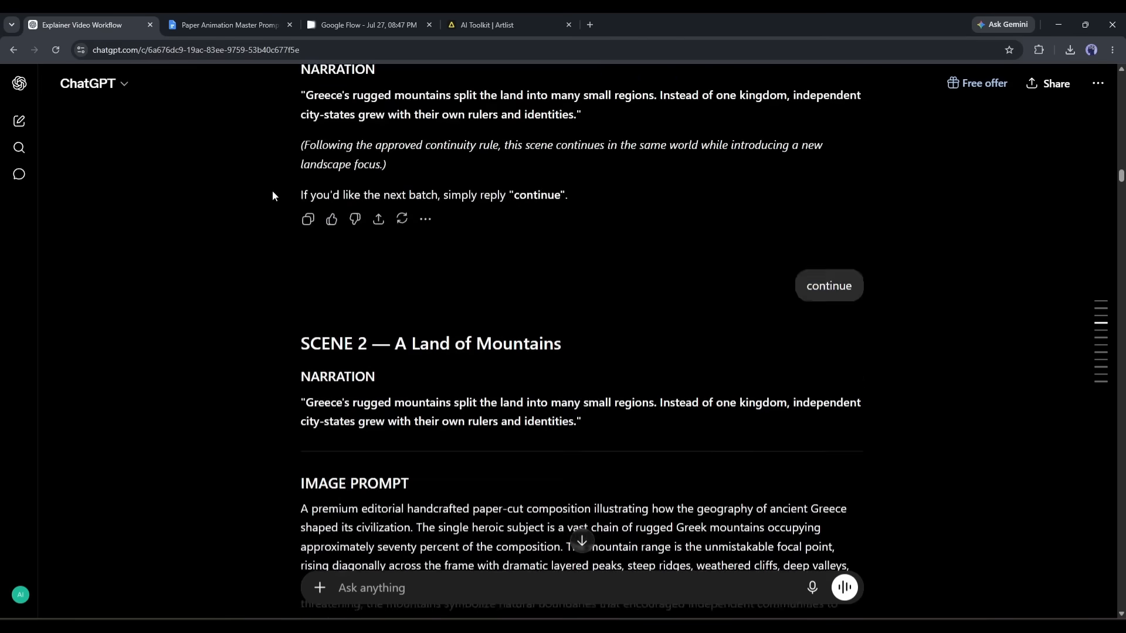
scroll(274, 193, "down", 5)
left_click_drag(303, 298, 446, 296)
key("ctrl+c")
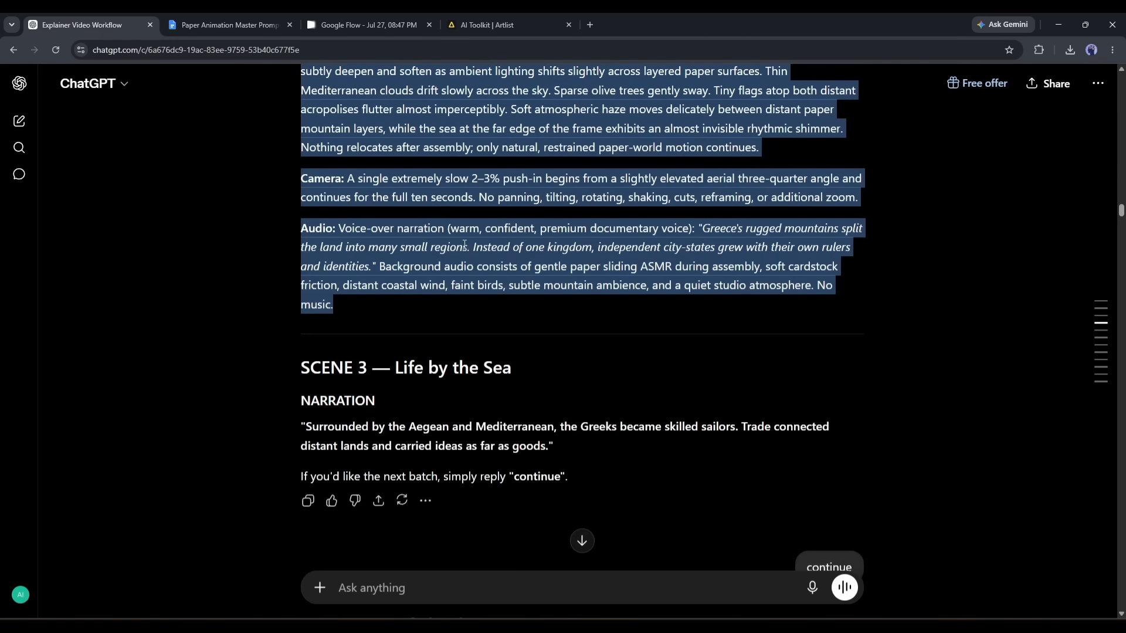
scroll(447, 298, "up", 3)
left_click(478, 25)
left_click(452, 329)
key("ctrl+a")
key("ctrl+v")
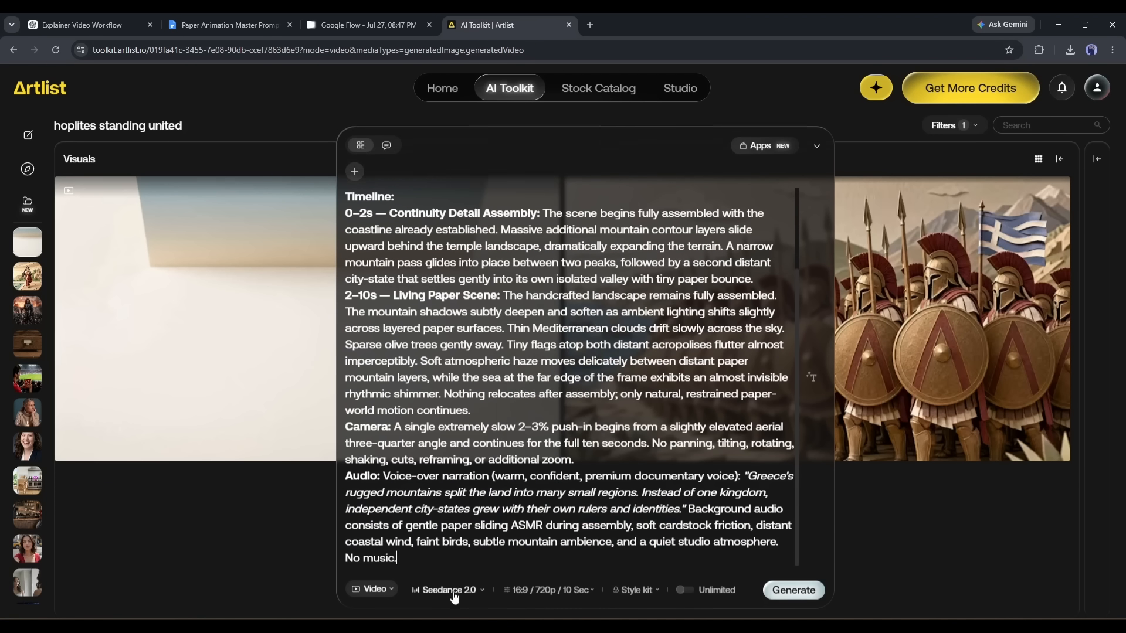
Step: Apply the saved style kit, generate the Scene 2 mountains video and play it in the enlarged view
left_click(644, 591)
left_click(708, 535)
left_click(794, 590)
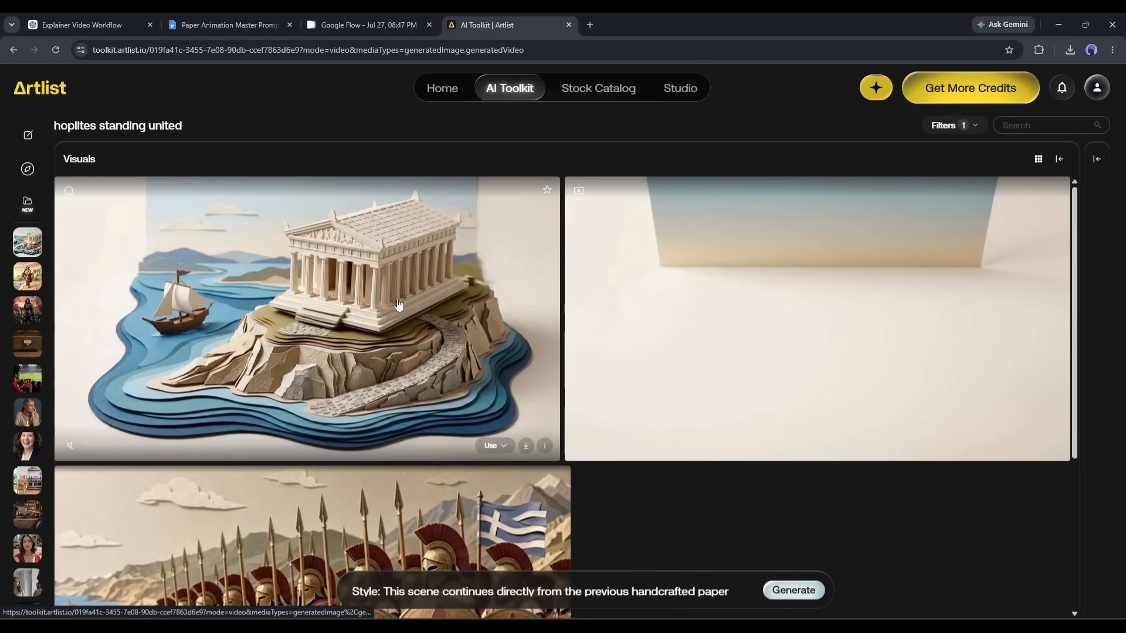
left_click(417, 304)
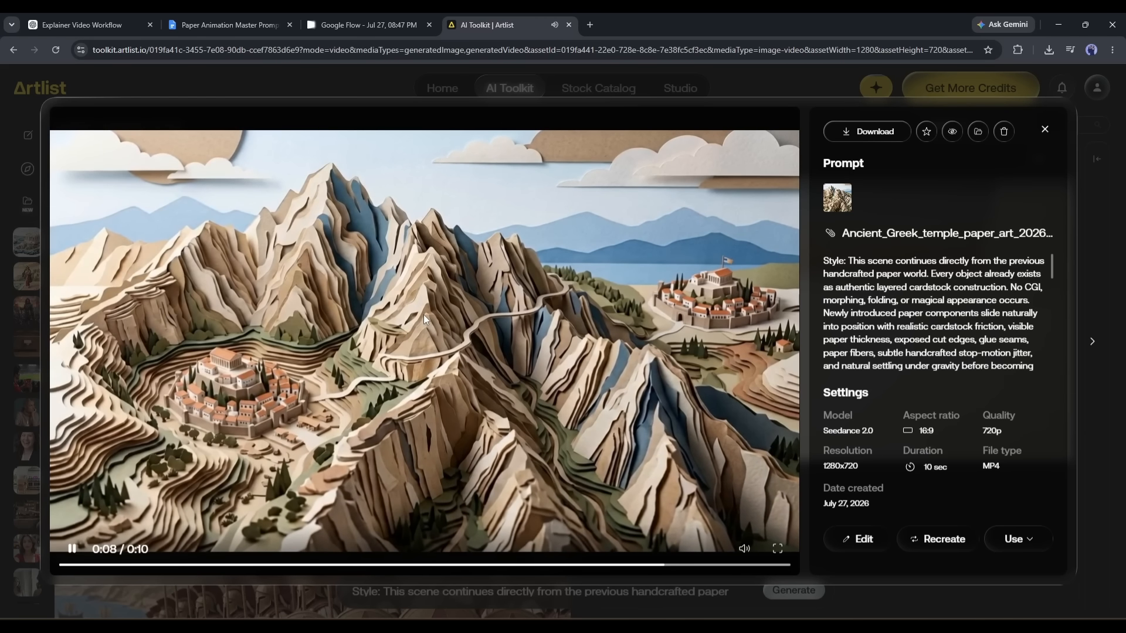
left_click(1044, 130)
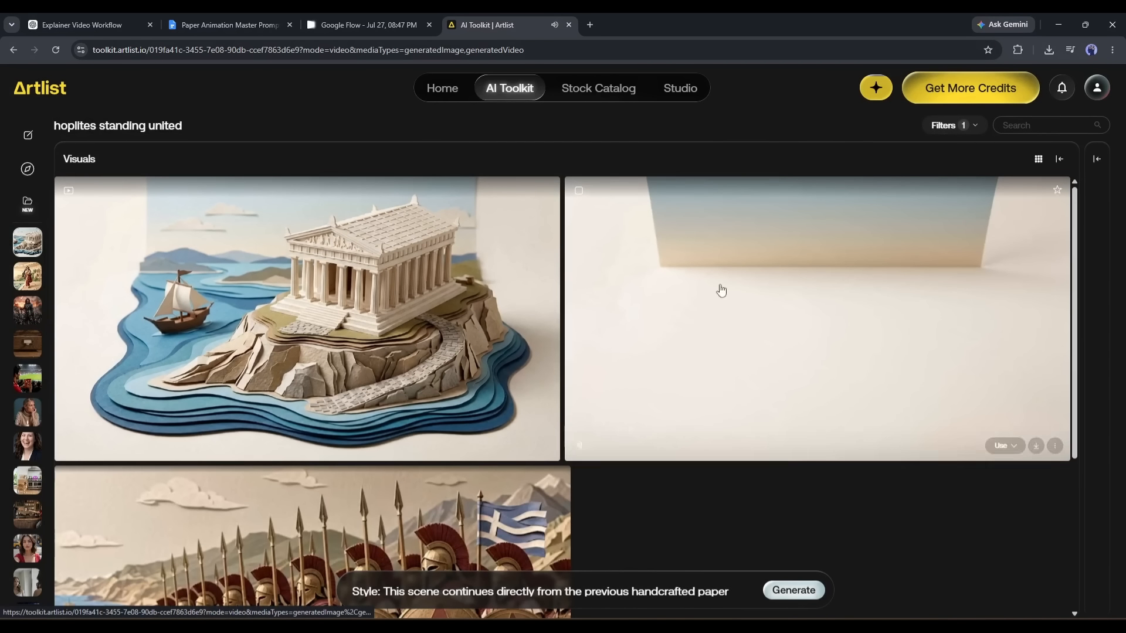
scroll(471, 474, "down", 3)
scroll(471, 473, "up", 3)
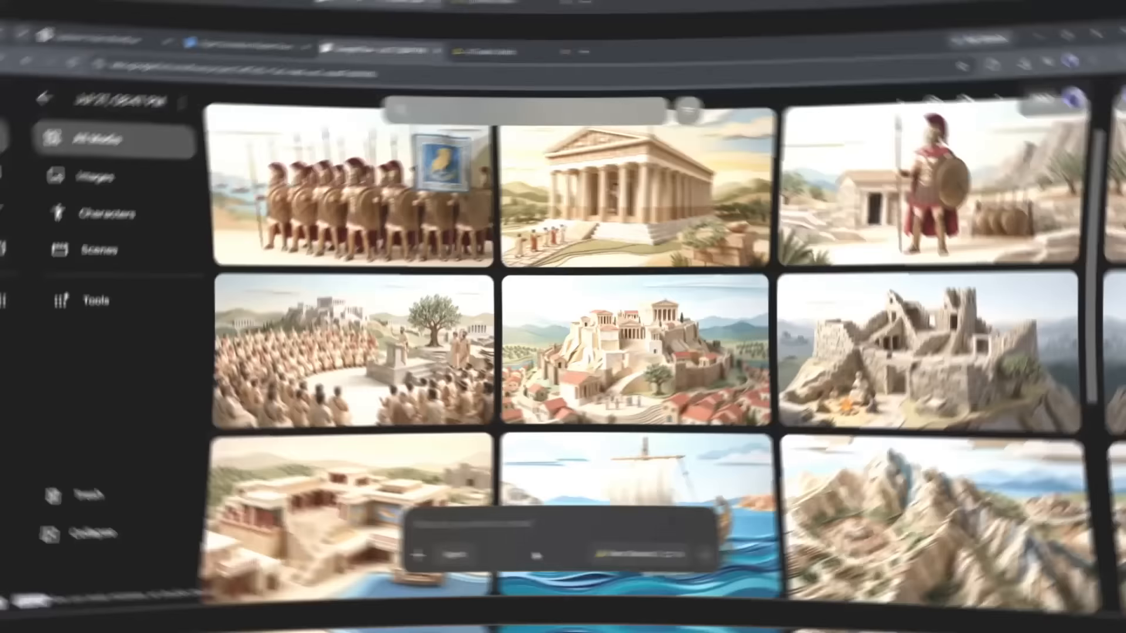
Step: Switch to Google Flow and set the generation to Video, 16:9, 1x output with the Omni Flash model
left_click(664, 577)
left_click(656, 378)
left_click(559, 433)
left_click(657, 436)
left_click(578, 464)
left_click(540, 465)
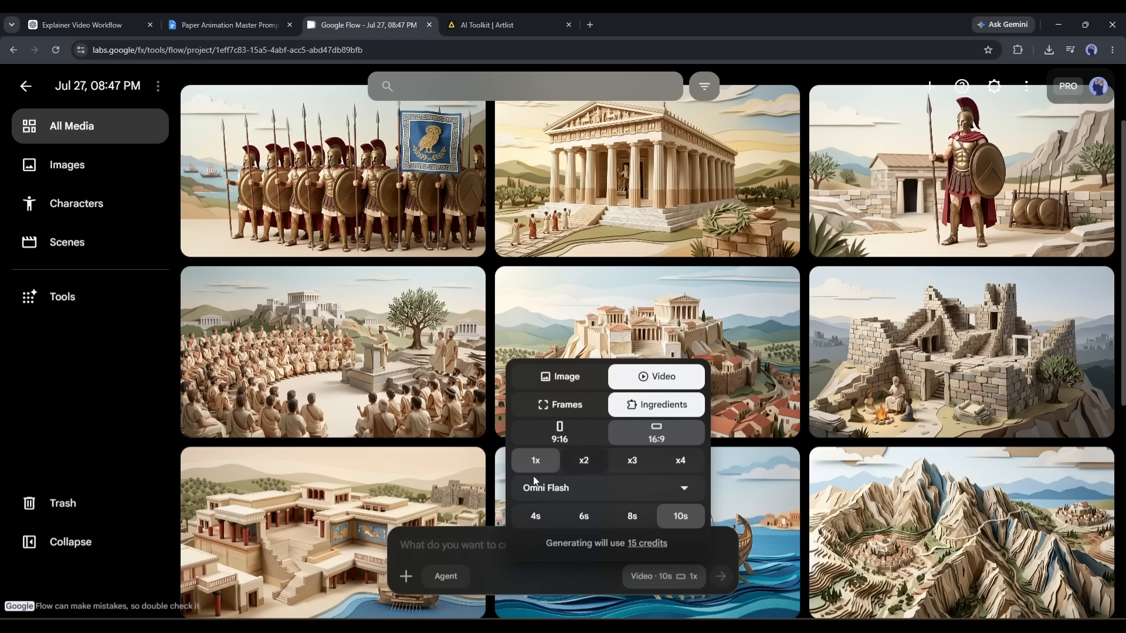
left_click(546, 488)
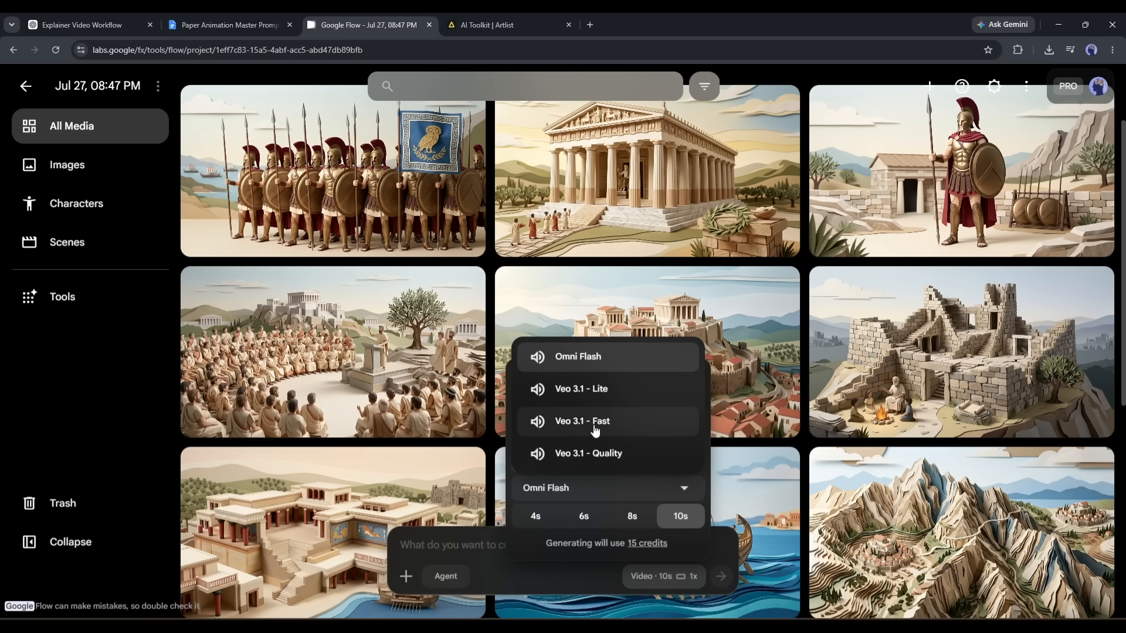
left_click(586, 359)
Step: Add the Greek merchant ship image to the Google Flow prompt as an ingredient
scroll(645, 352, "down", 4)
left_click(778, 233)
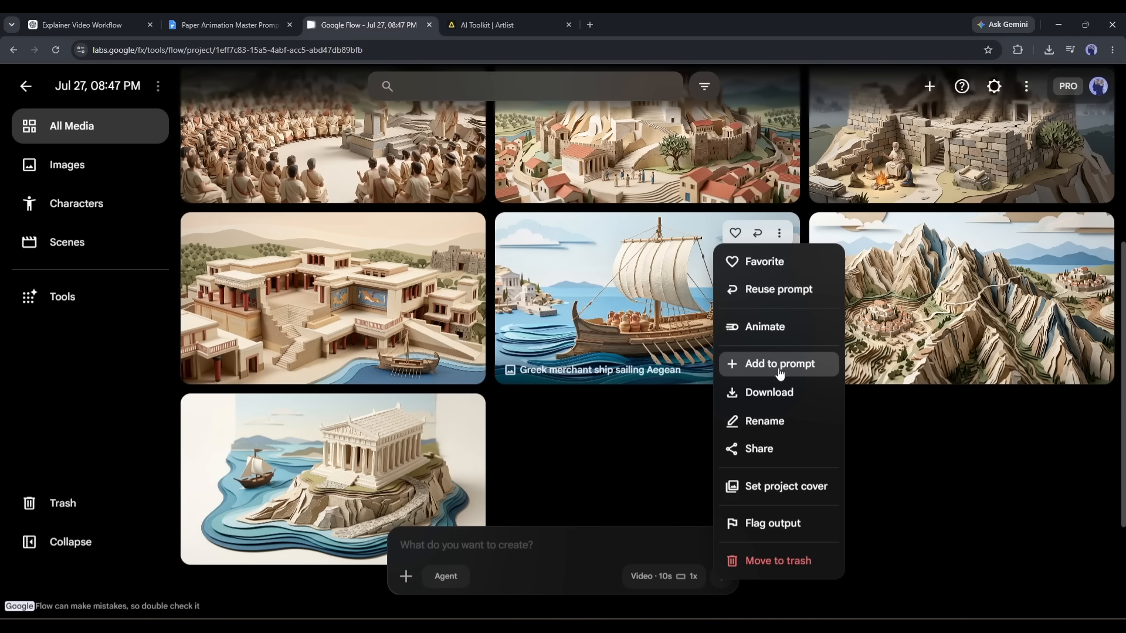
left_click(780, 364)
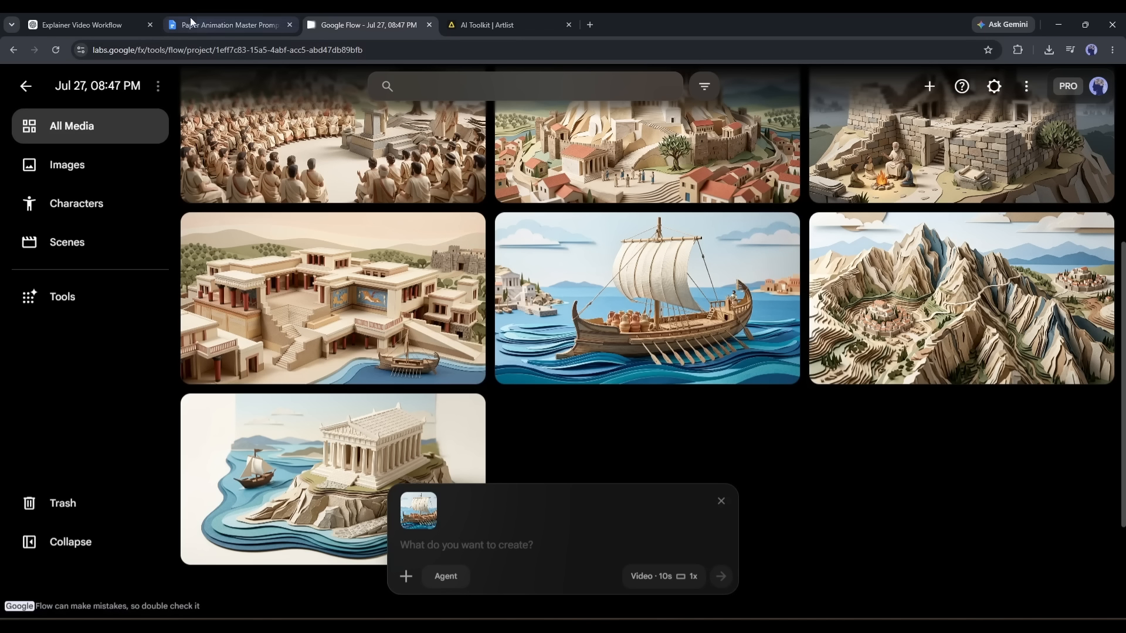
Step: Copy the Scene 3 video prompt from ChatGPT and generate the merchant ship video with it in Google Flow
left_click(109, 23)
scroll(310, 296, "down", 10)
left_click_drag(303, 346, 688, 417)
right_click(689, 418)
left_click(590, 387)
left_click(363, 24)
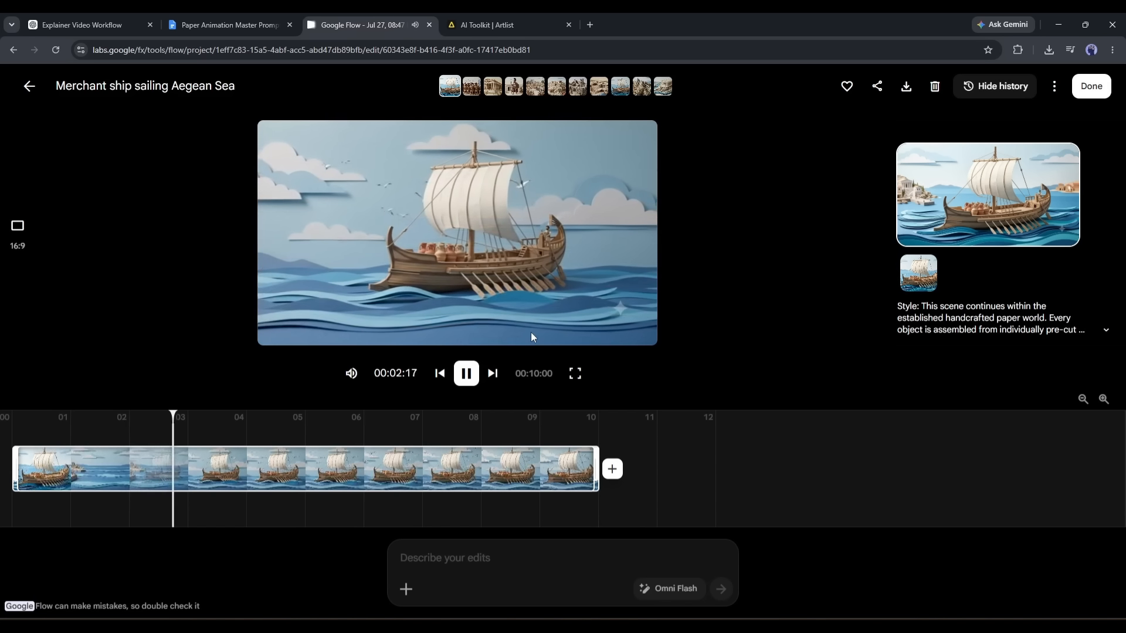
Step: Return to the project's media and add the Palace of Knossos image to the prompt
left_click(29, 86)
left_click(779, 316)
left_click(774, 443)
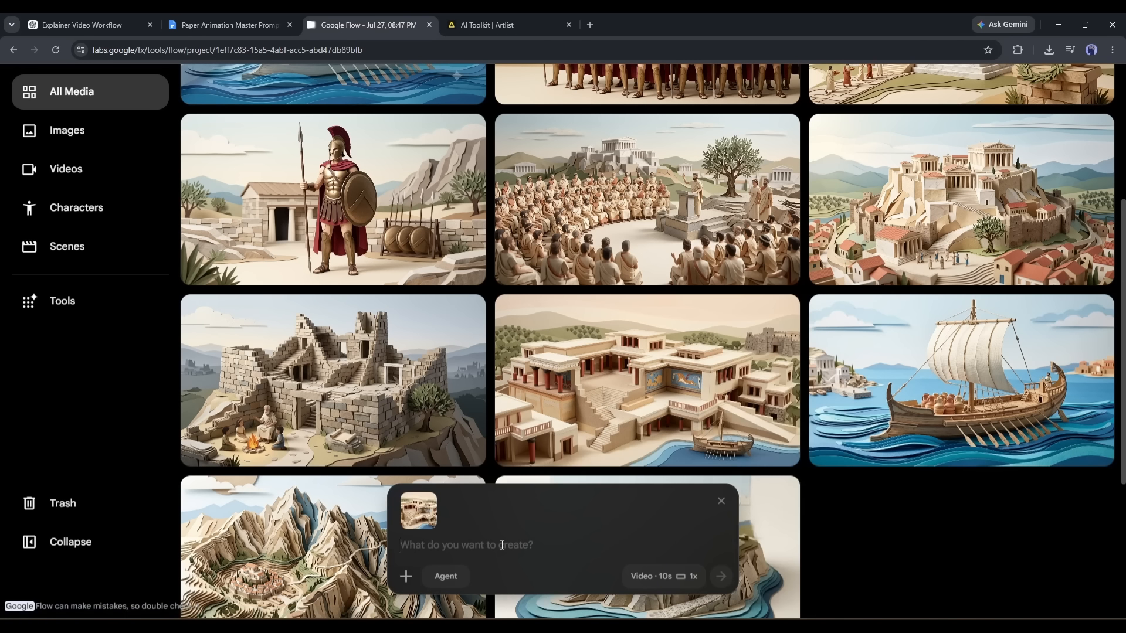
Step: Copy the Palace of Knossos video prompt from the ChatGPT conversation, including its camera and audio directions
left_click(85, 26)
left_click_drag(301, 430, 735, 489)
right_click(622, 462)
left_click(651, 242)
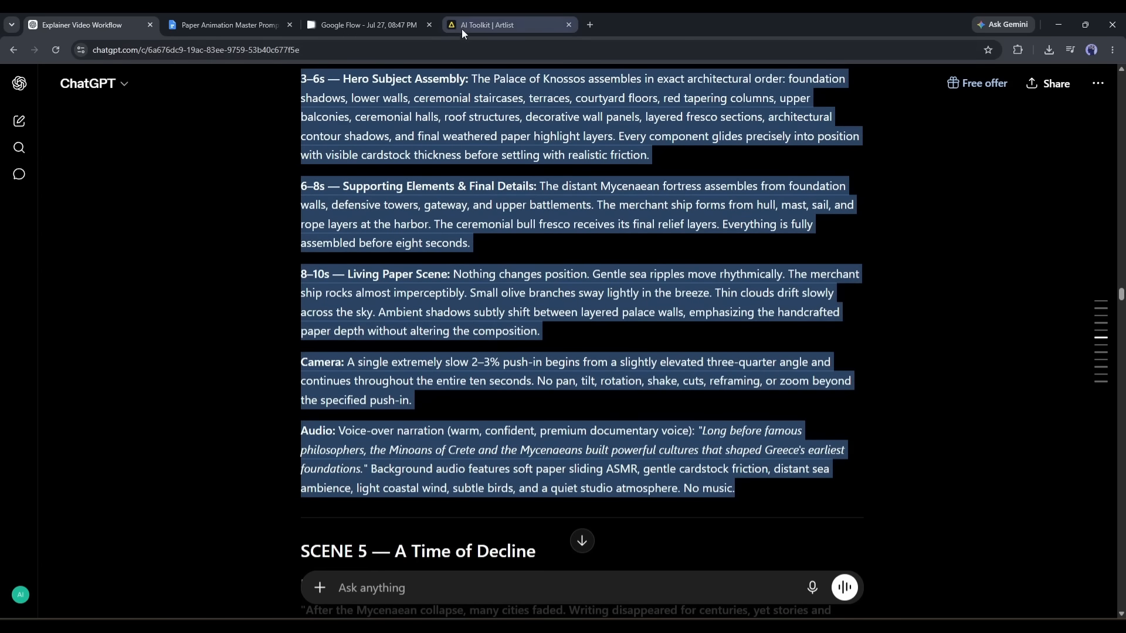
Step: Generate the Palace of Knossos video in Google Flow from the copied prompt and play the result
left_click(364, 25)
key("ctrl+v")
key("Return")
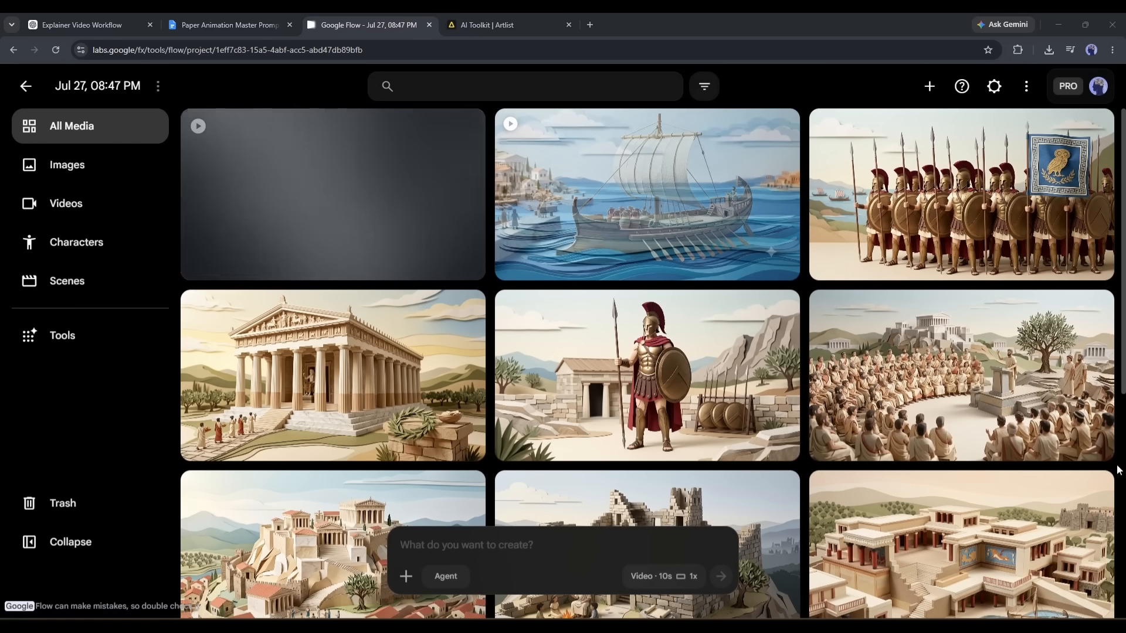
left_click(423, 216)
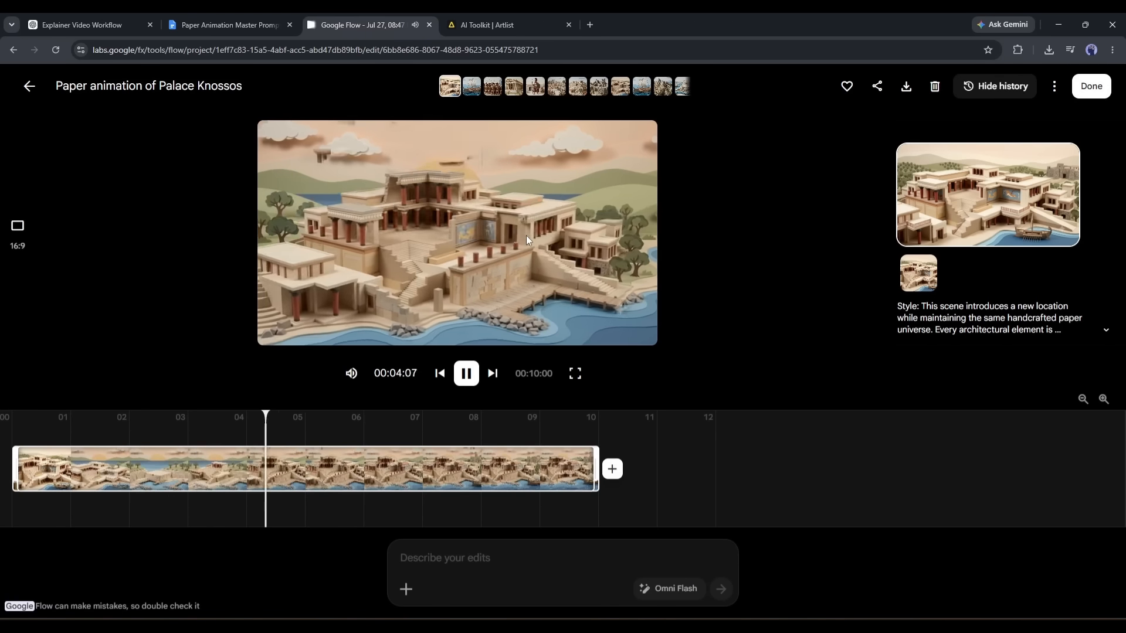